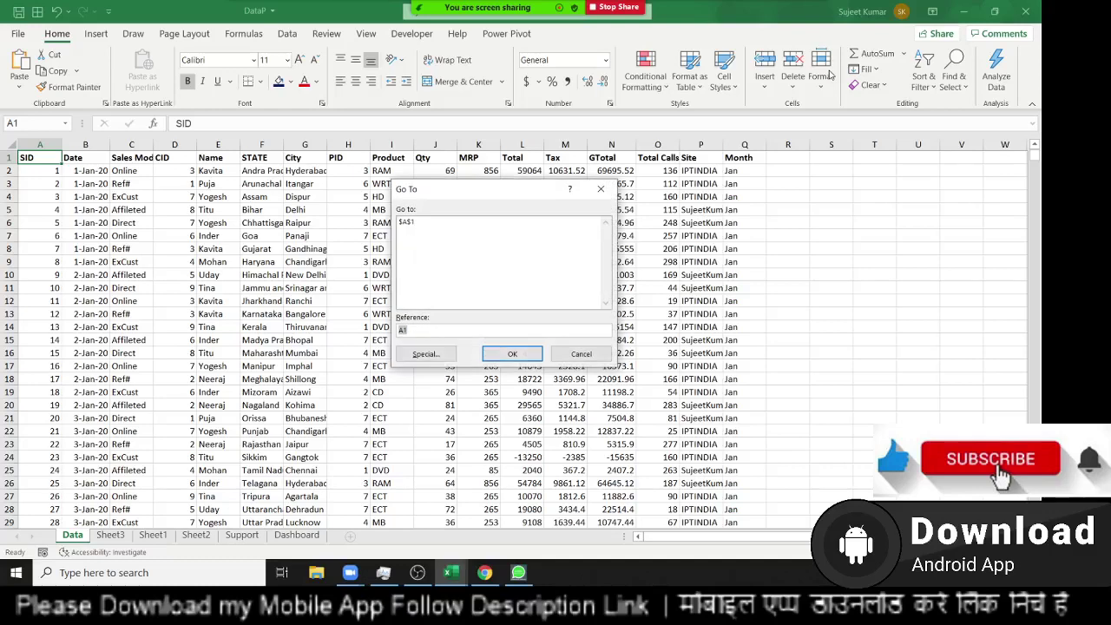
Step: Dismiss the Go To box so the Data sheet's sales records (SID to Month) show
key("Escape")
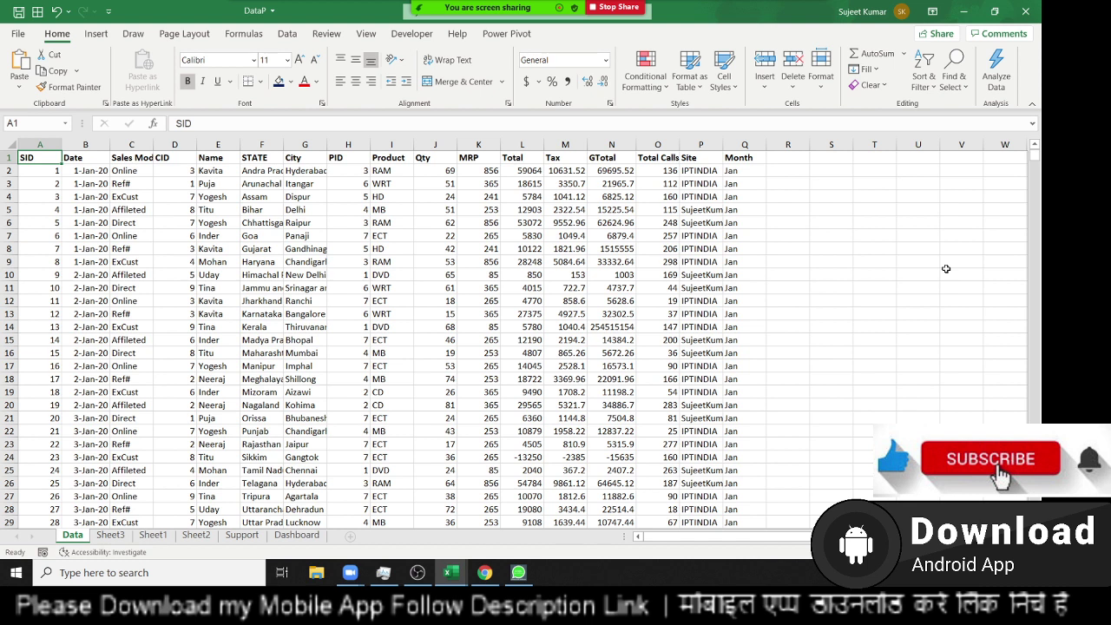
key("Right")
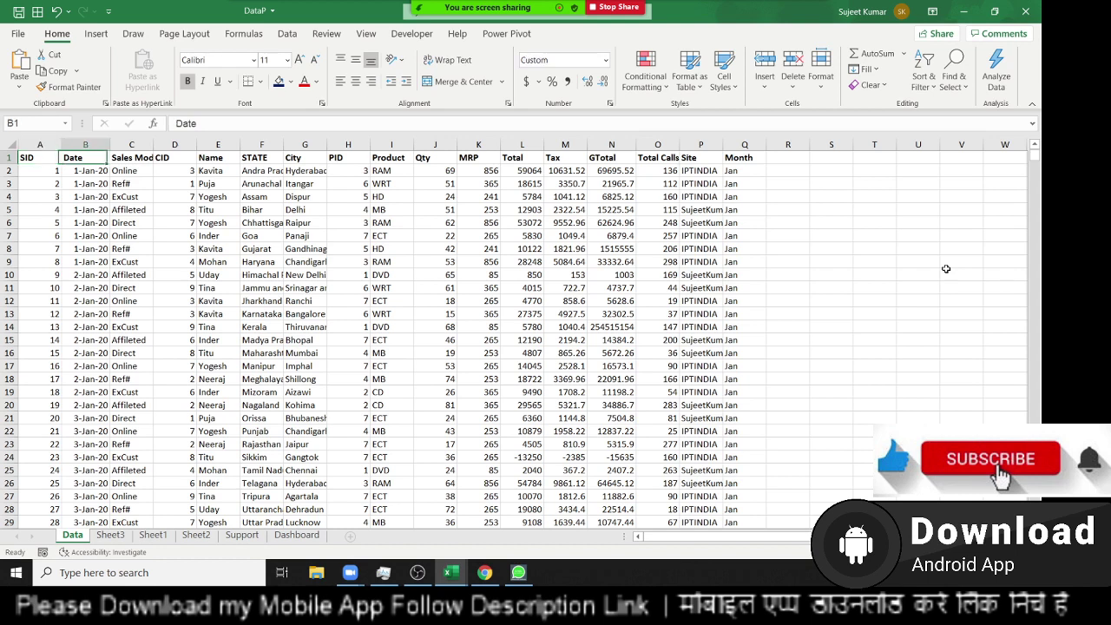
key("Right")
key("Right")
key("Right")
key("Right")
key("Right")
key("Right")
key("Right")
key("Right")
key("Right")
key("Right")
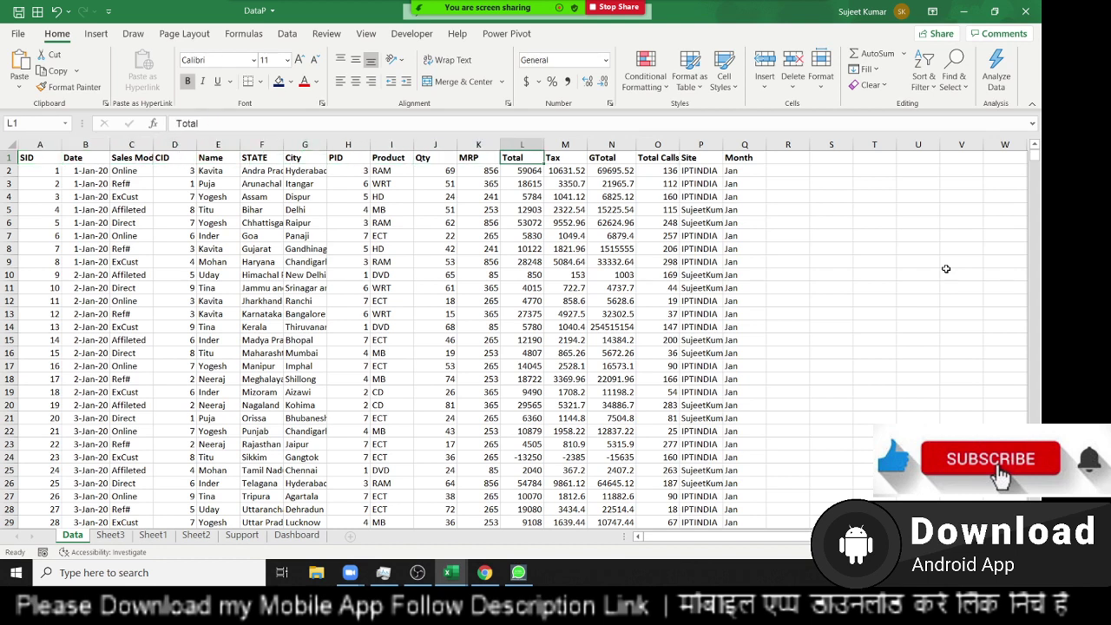
key("Right")
key("Right")
key("Right")
key("Right")
key("Right")
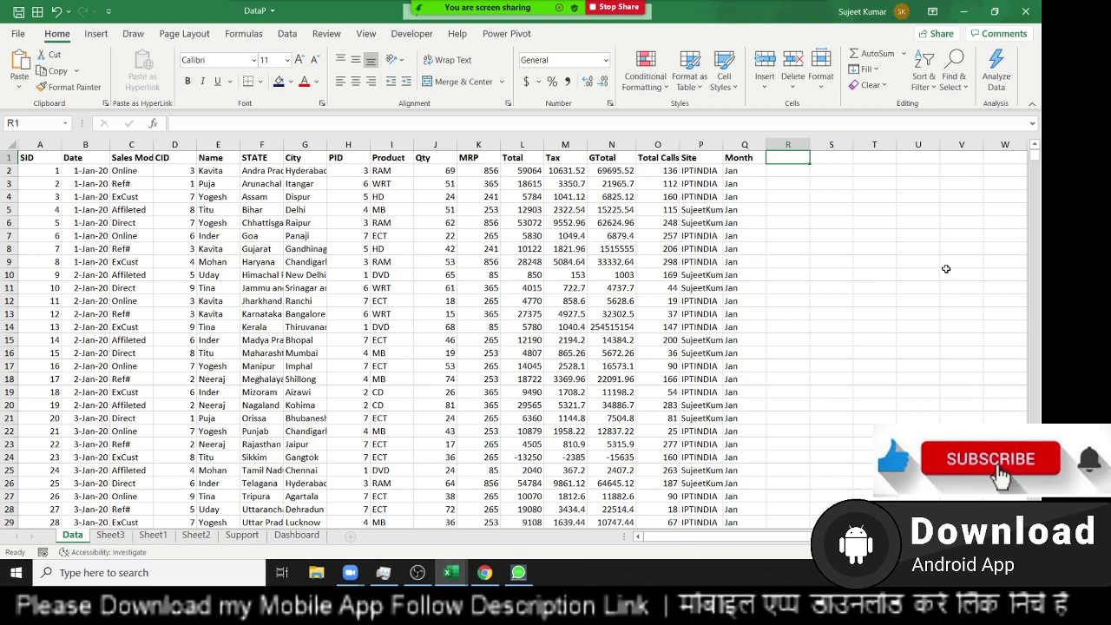
key("Left")
key("Left")
key("Left")
key("Left")
key("Left")
key("Left")
key("Left")
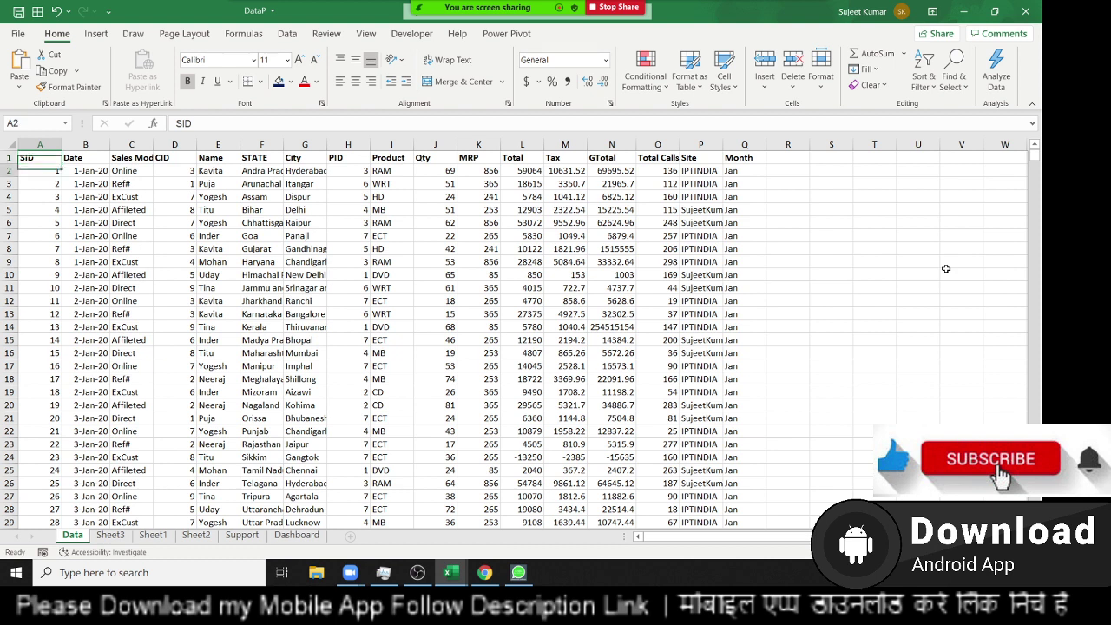
key("Right")
key("Right")
key("Right")
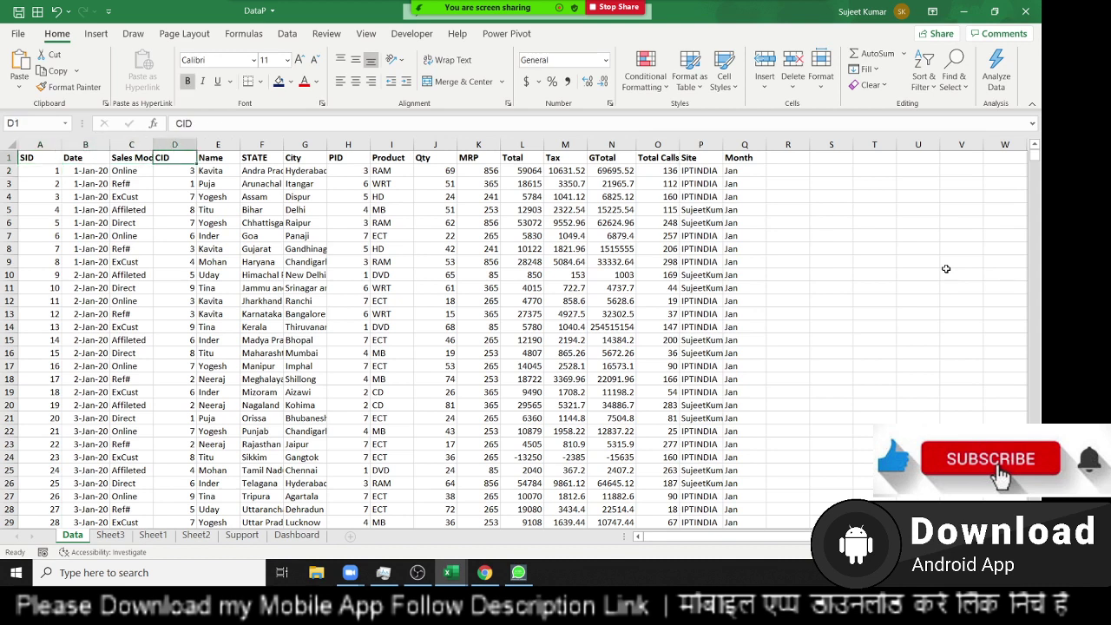
key("Right")
key("Right")
key("Right")
key("Right")
key("Right")
key("Right")
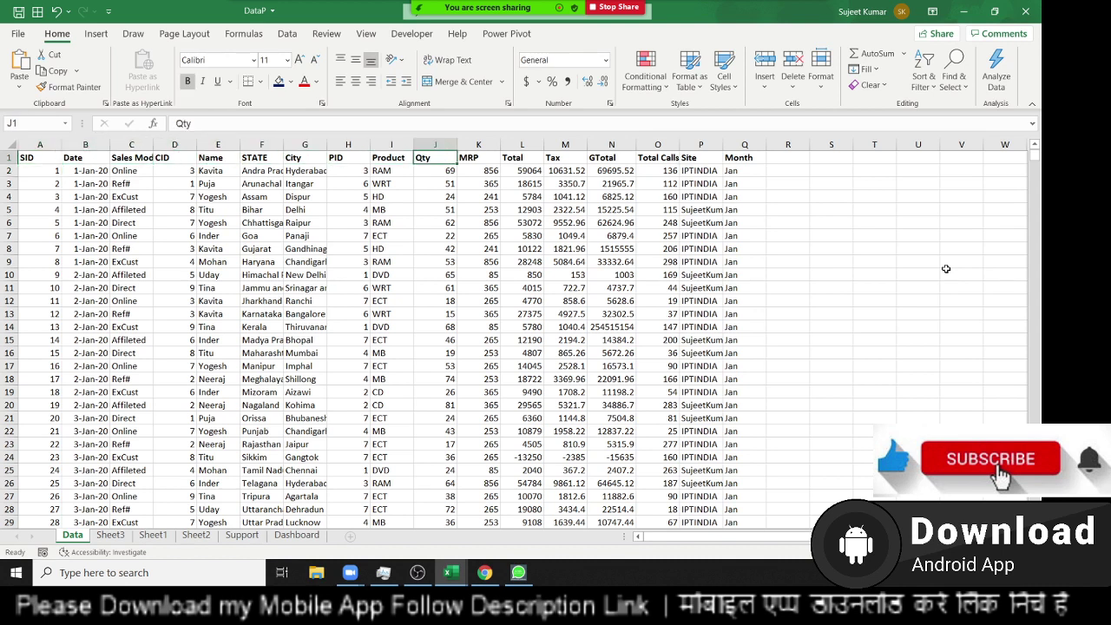
key("Left")
key("Left")
key("Left")
key("Left")
key("Right")
key("Right")
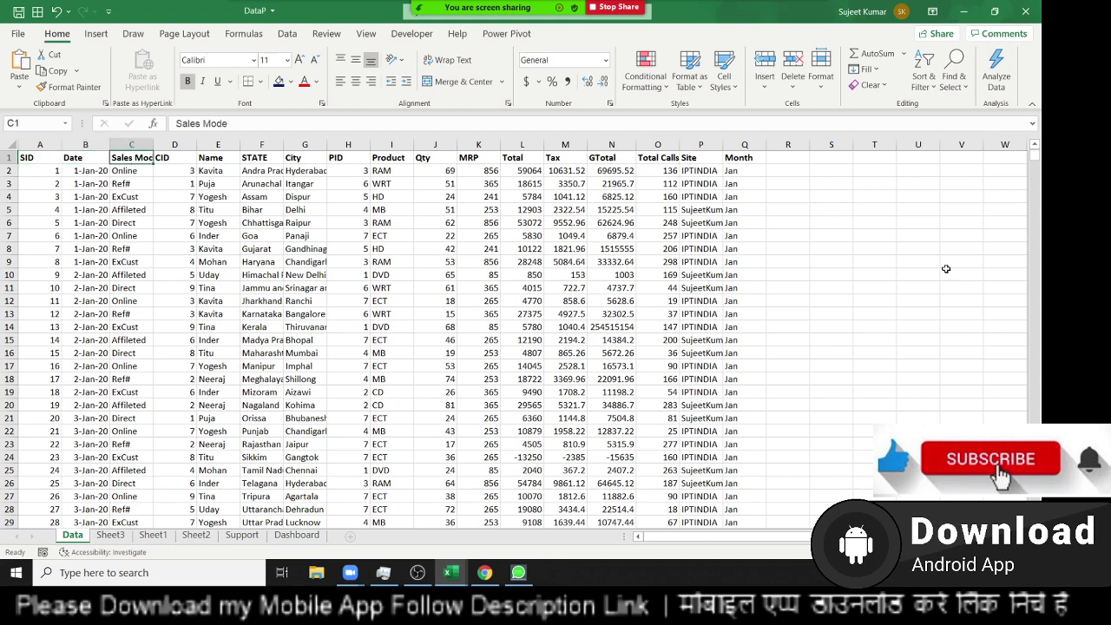
key("Right")
key("Right")
key("Right")
key("Right")
key("Right")
key("Right")
key("ctrl+space")
key("Right")
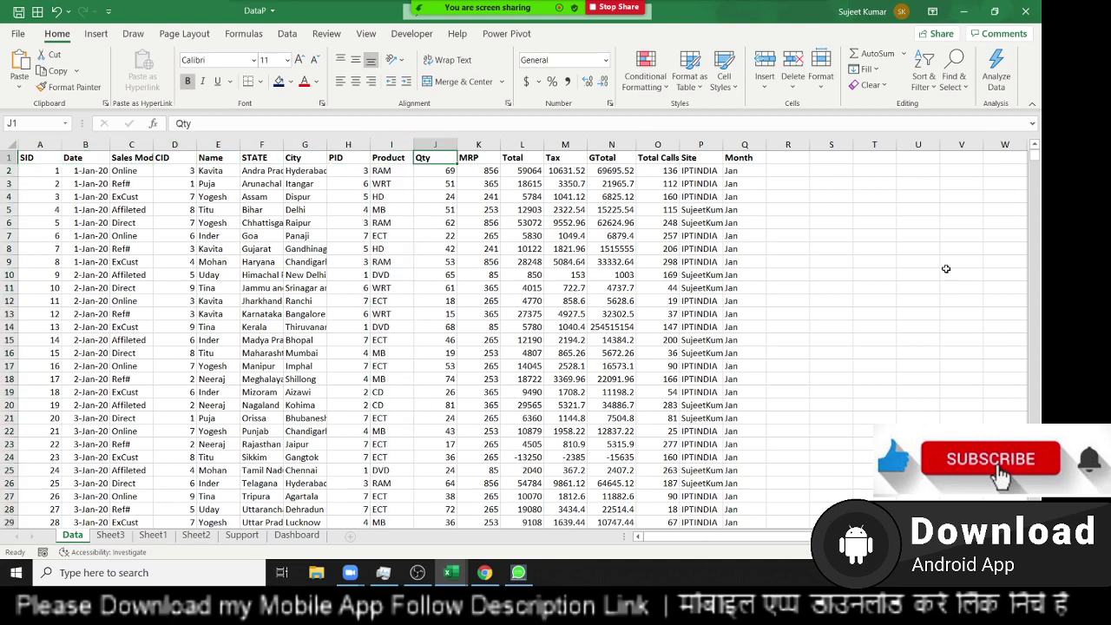
key("ctrl+space")
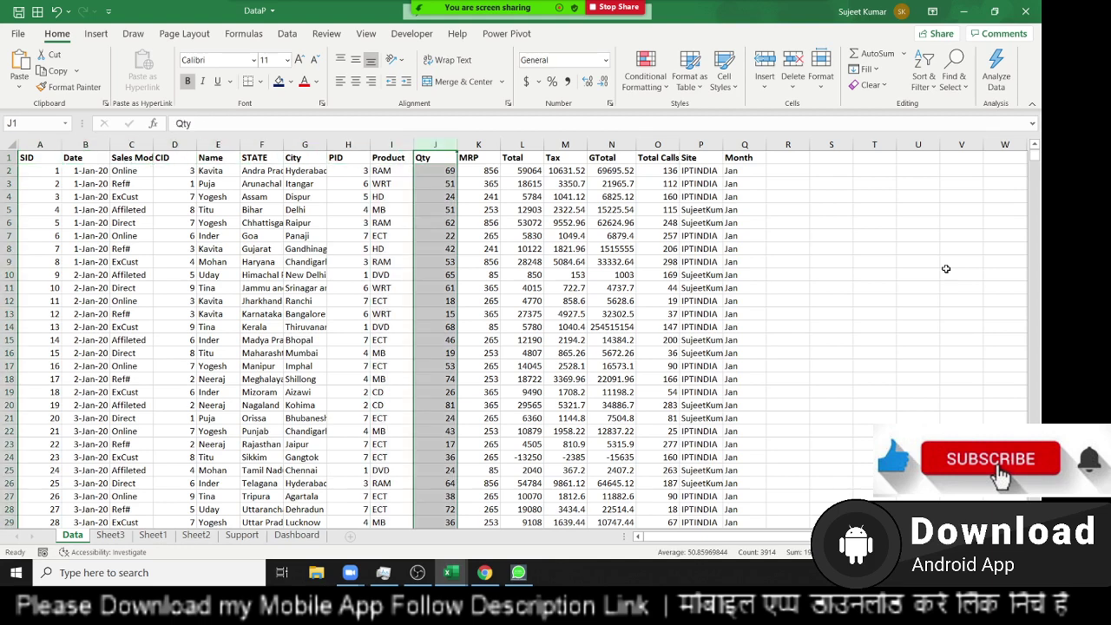
key("Left")
key("Left")
key("Left")
key("Left")
key("Left")
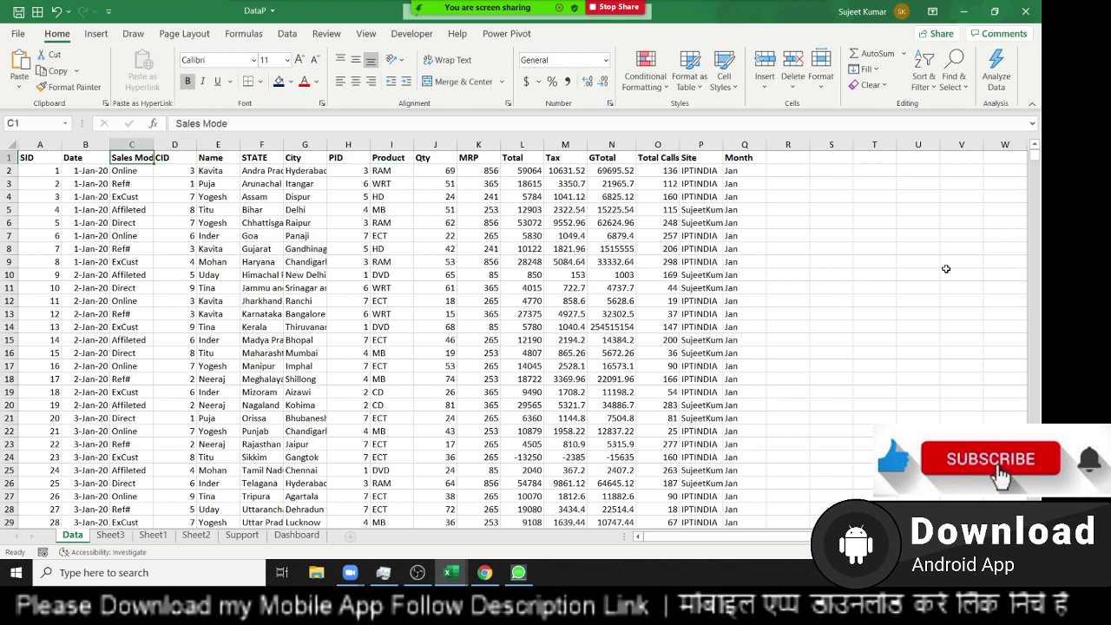
key("ctrl+space")
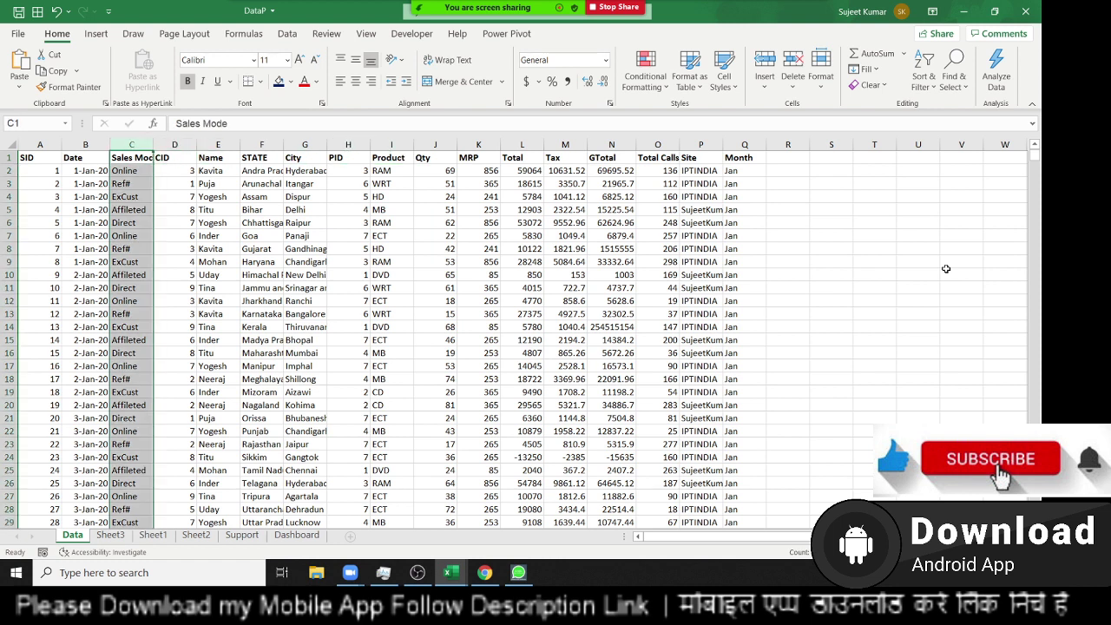
key("Up")
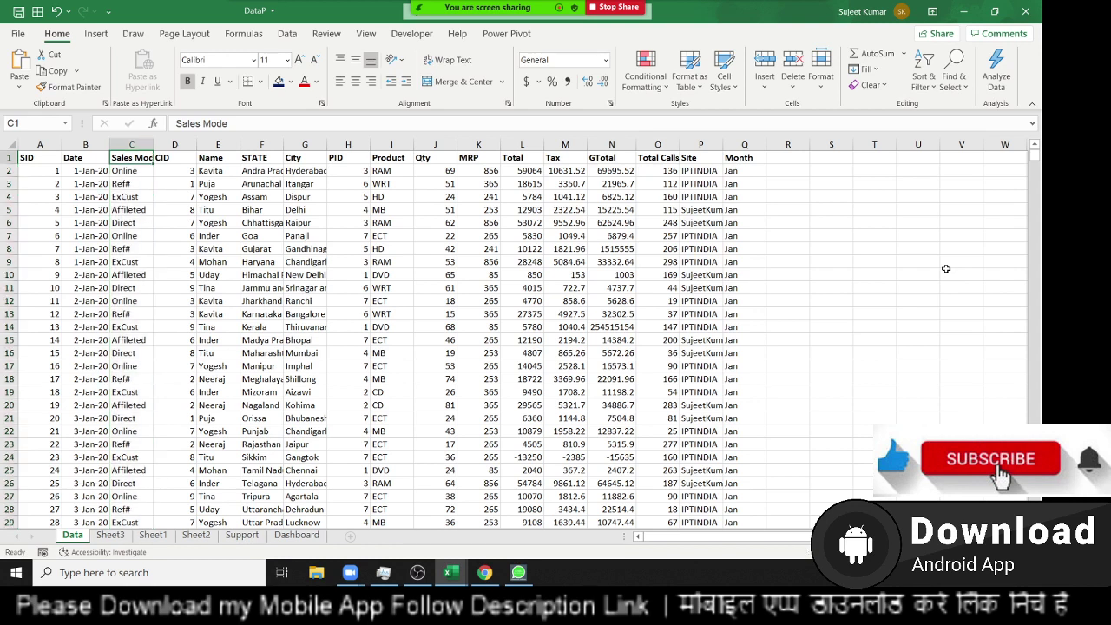
key("Left")
key("Left")
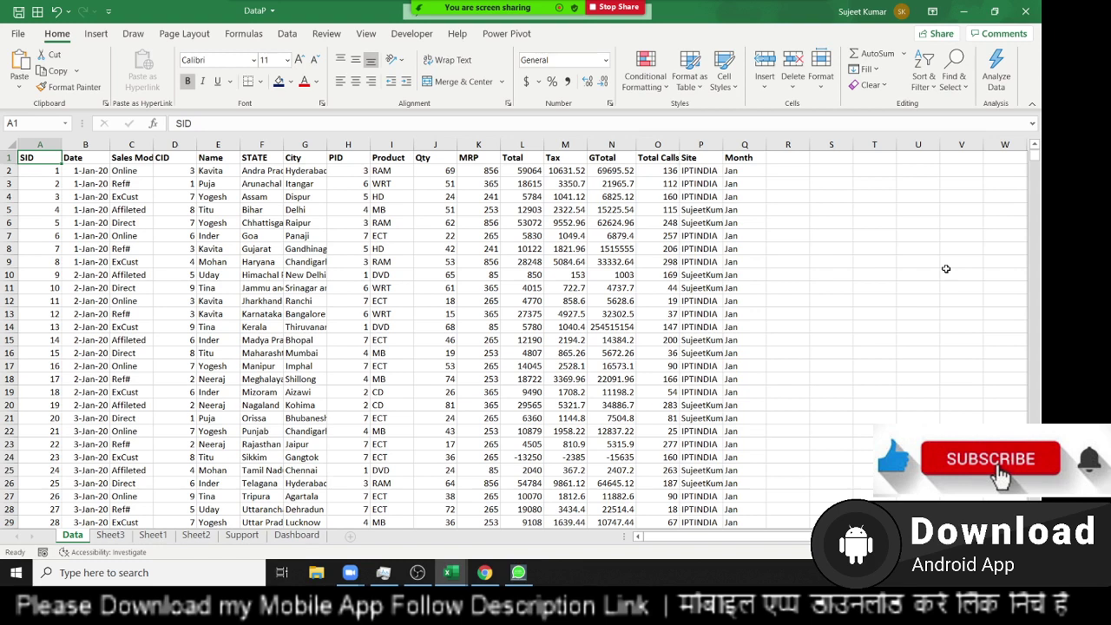
key("ctrl+Right")
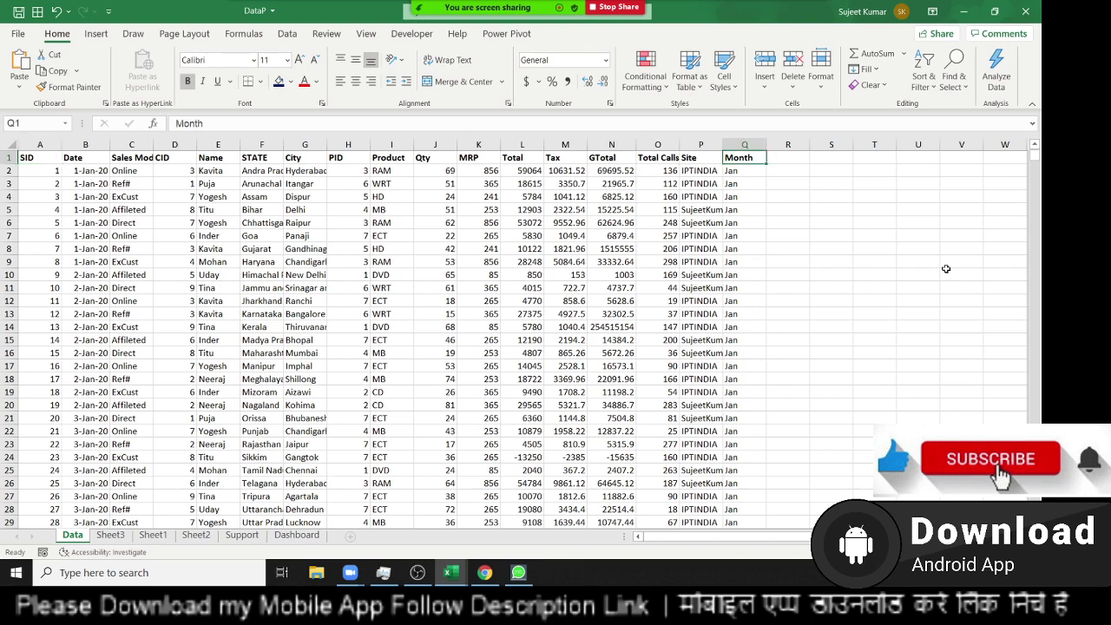
key("Left")
key("Left")
key("Left")
key("Left")
key("Left")
key("Left")
key("Left")
key("Left")
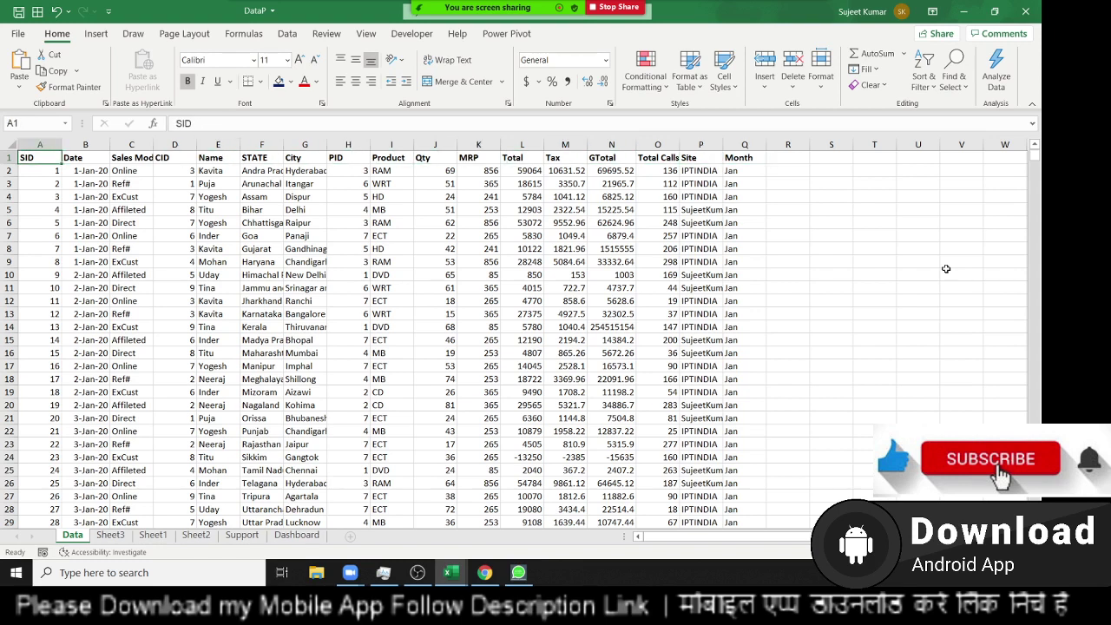
key("Down")
key("ctrl+Down")
key("Down")
key("Down")
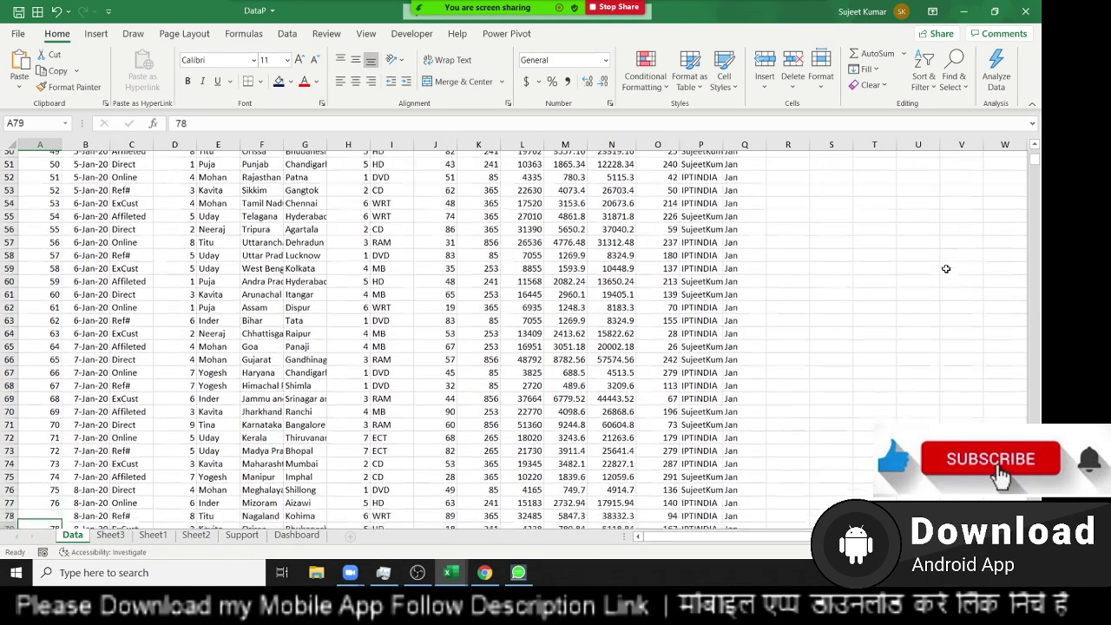
key("Down")
key("Up")
key("Up")
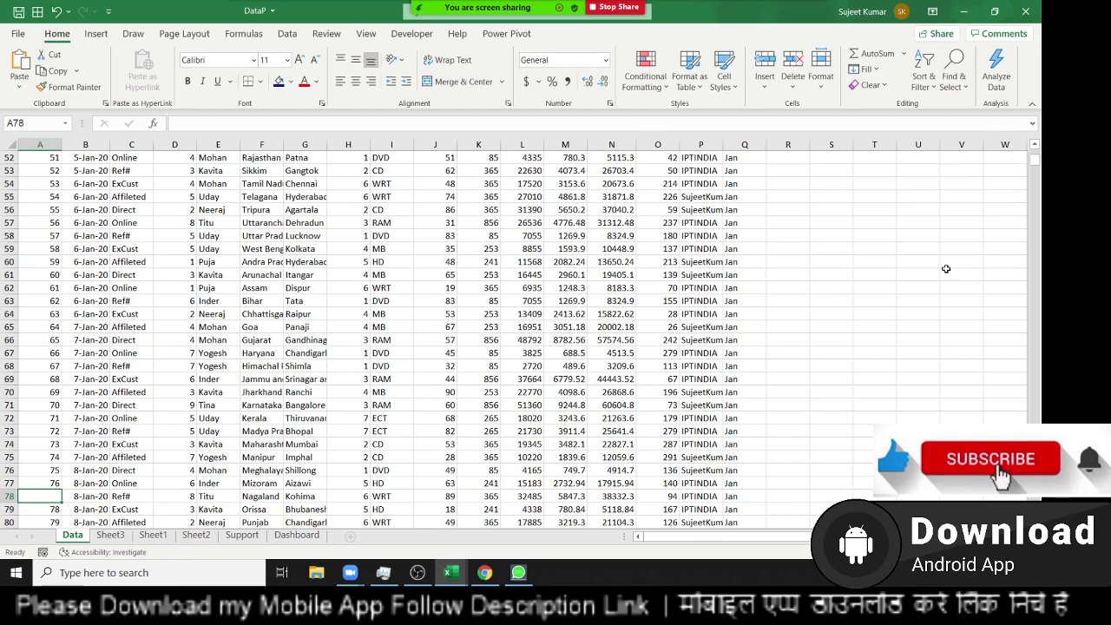
key("ctrl+Home")
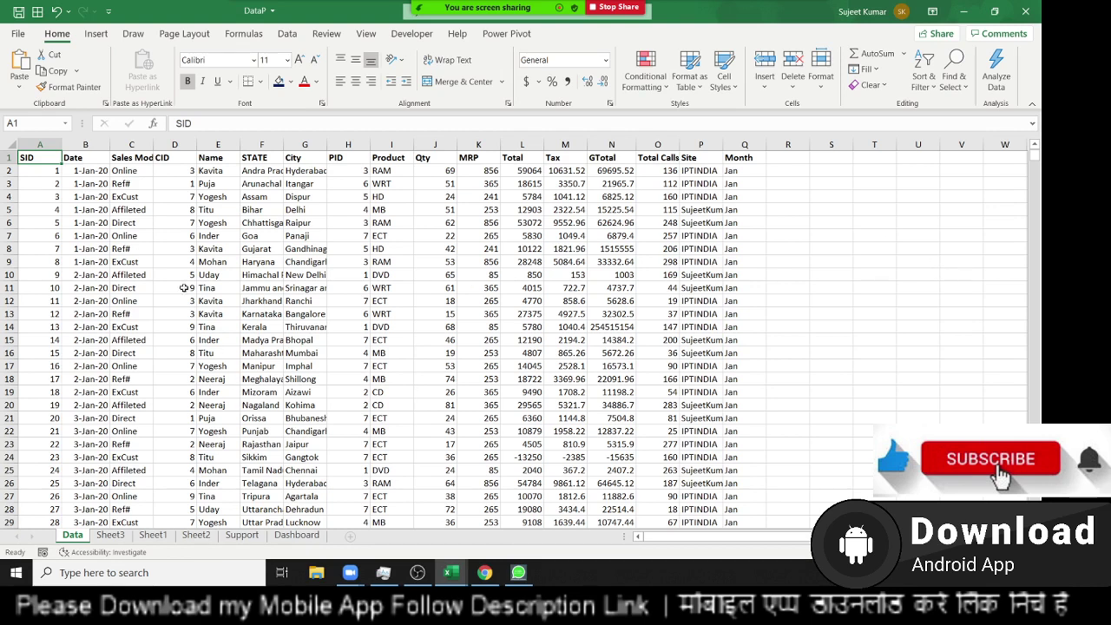
left_click(96, 36)
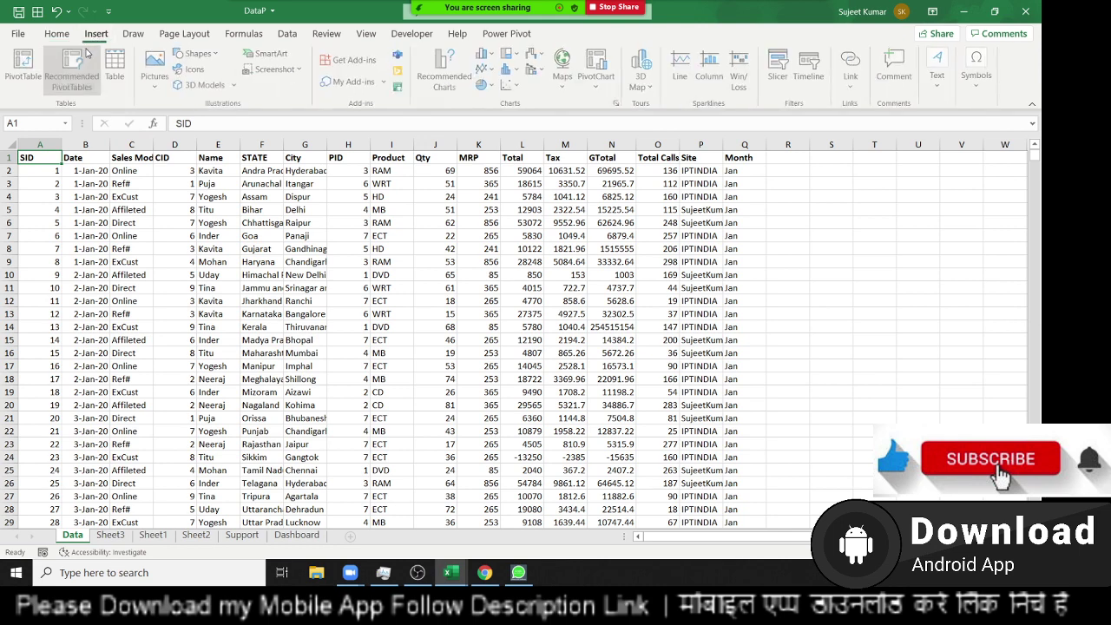
left_click(24, 62)
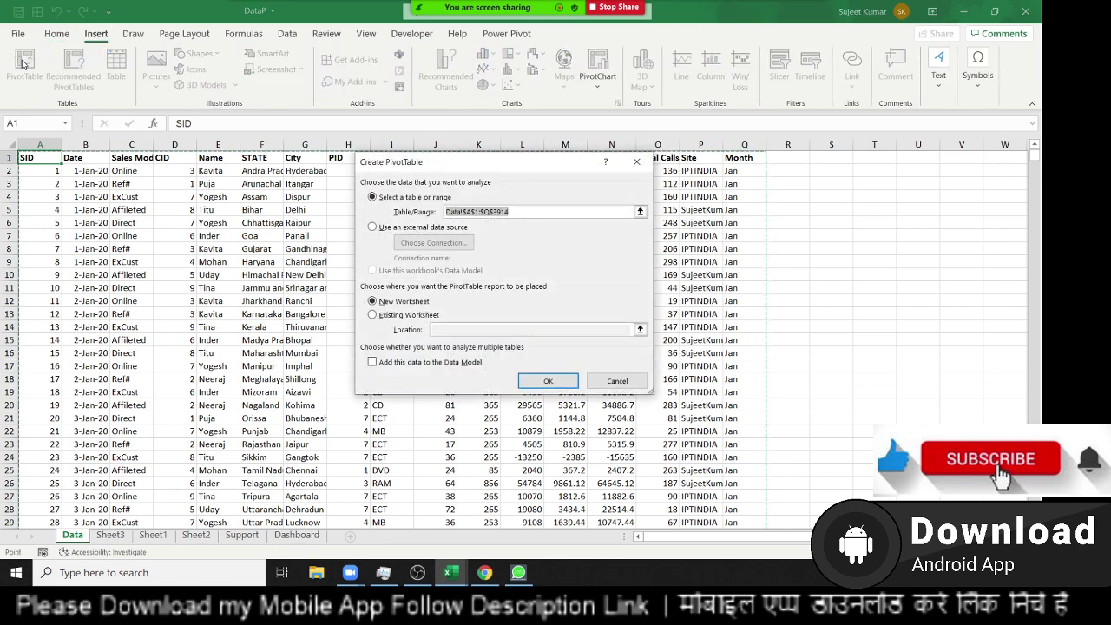
key("Escape")
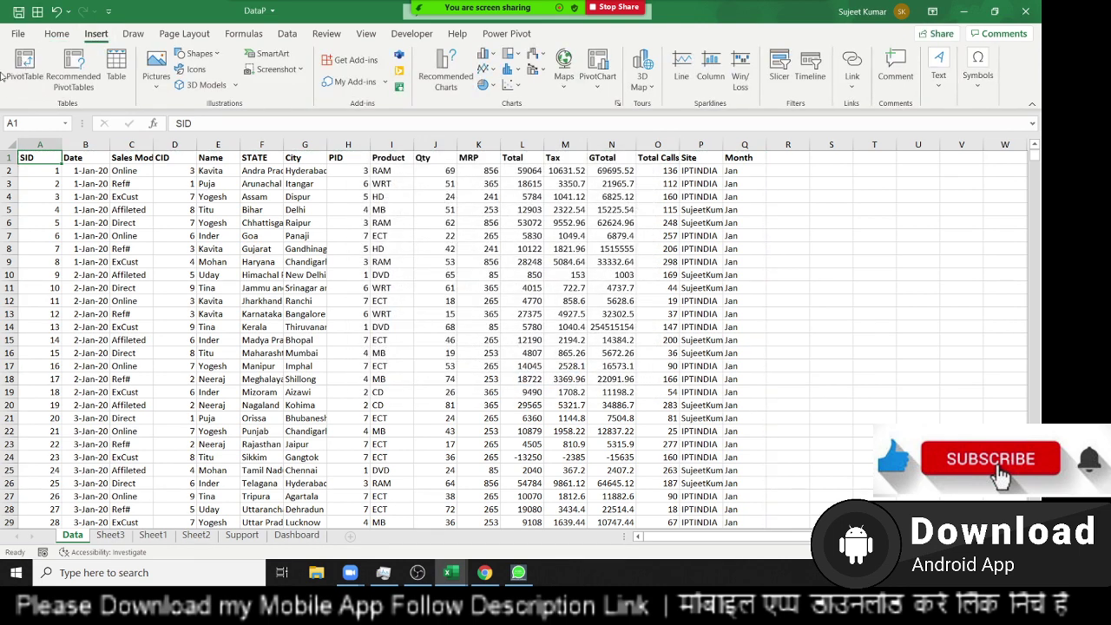
left_click(68, 84)
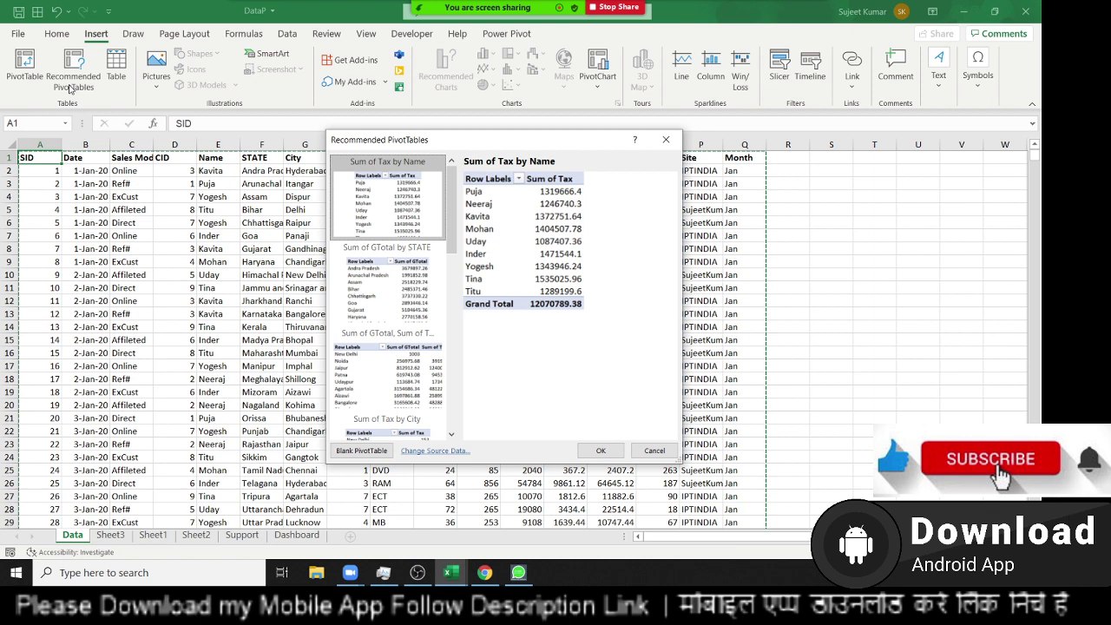
key("Escape")
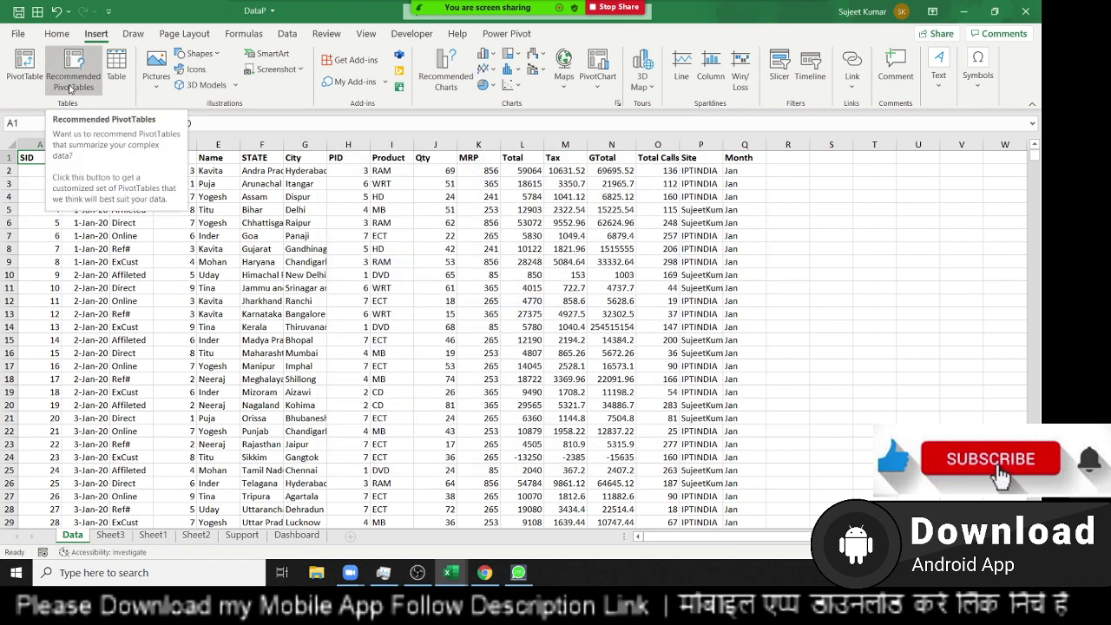
Step: Create a pivot table on a new sheet summing Qty by Sales Mode rows and Product columns
left_click(24, 68)
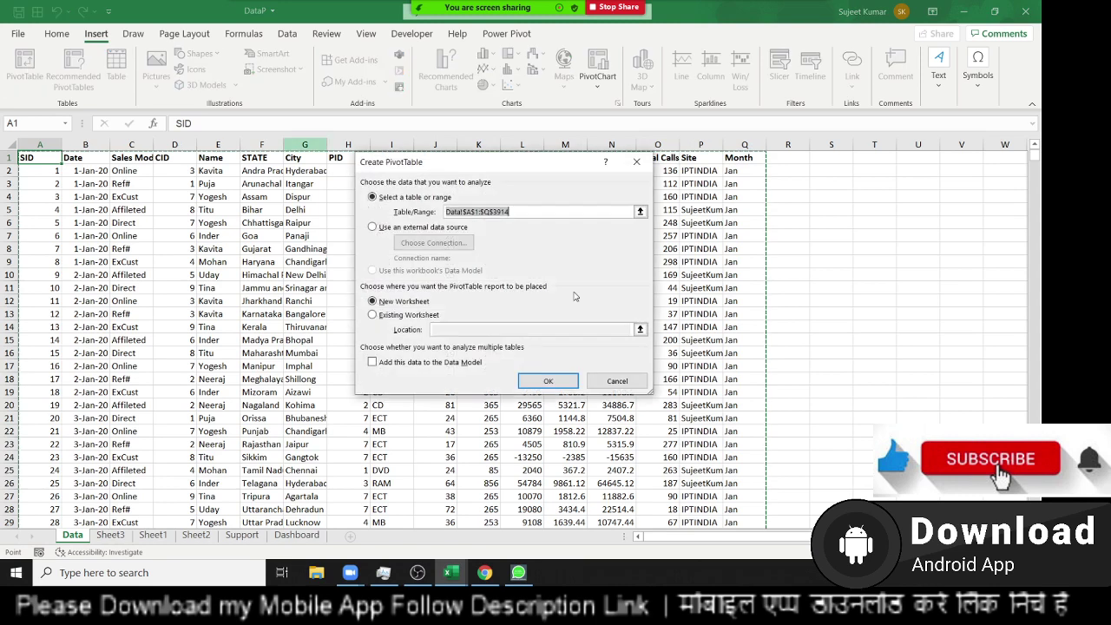
left_click(573, 380)
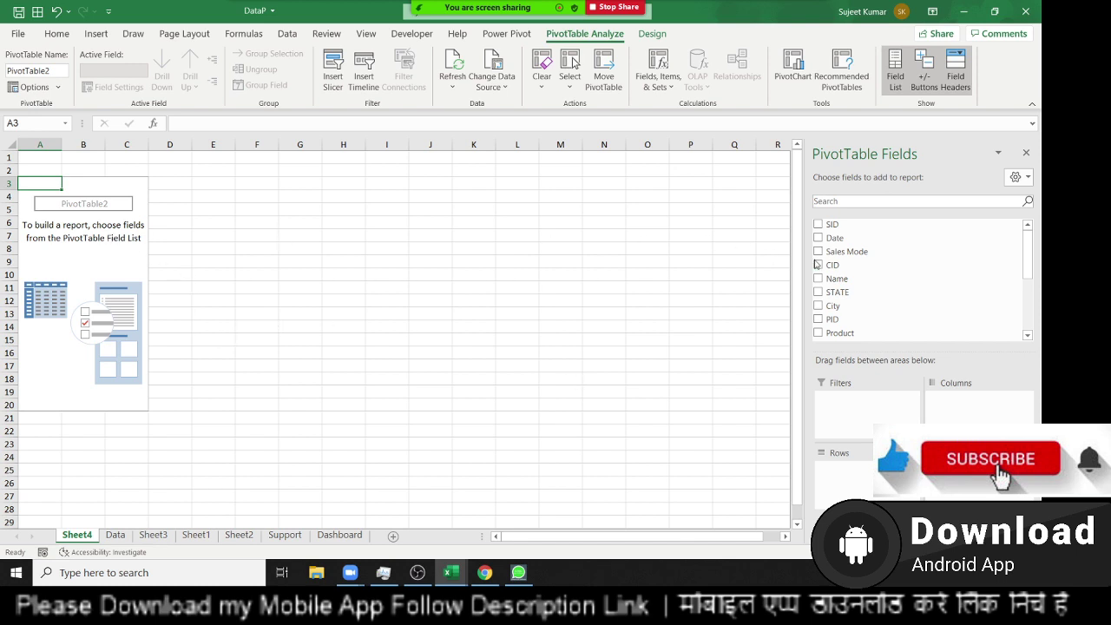
mouse_move(841, 256)
left_mouse_down()
mouse_move(876, 381)
mouse_move(864, 475)
left_mouse_up()
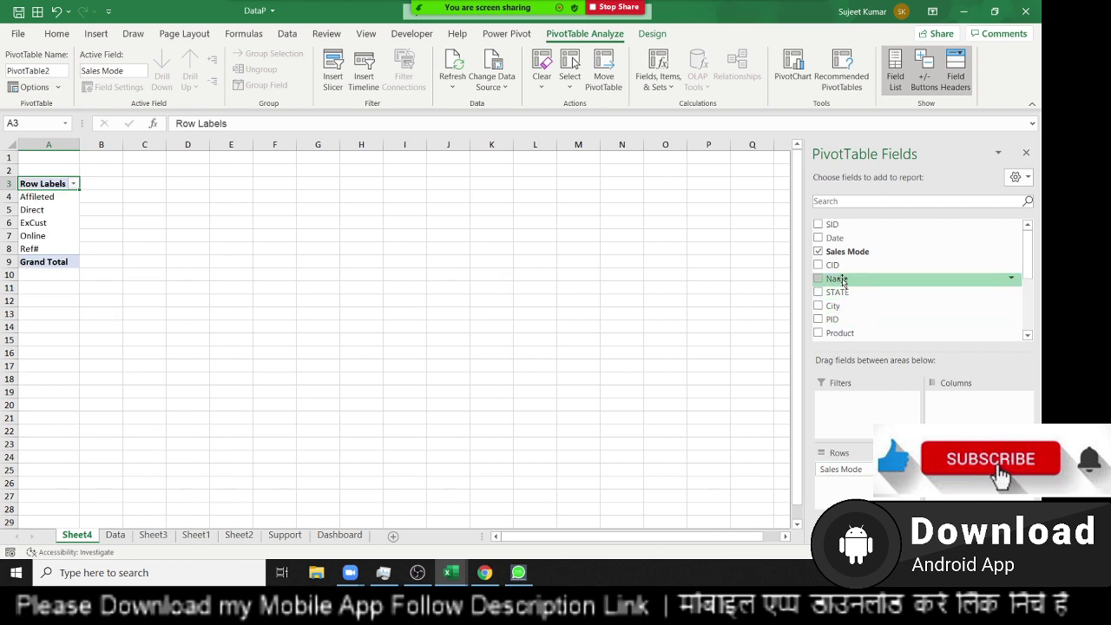
mouse_move(840, 281)
left_mouse_down()
mouse_move(946, 408)
mouse_move(906, 299)
left_mouse_up()
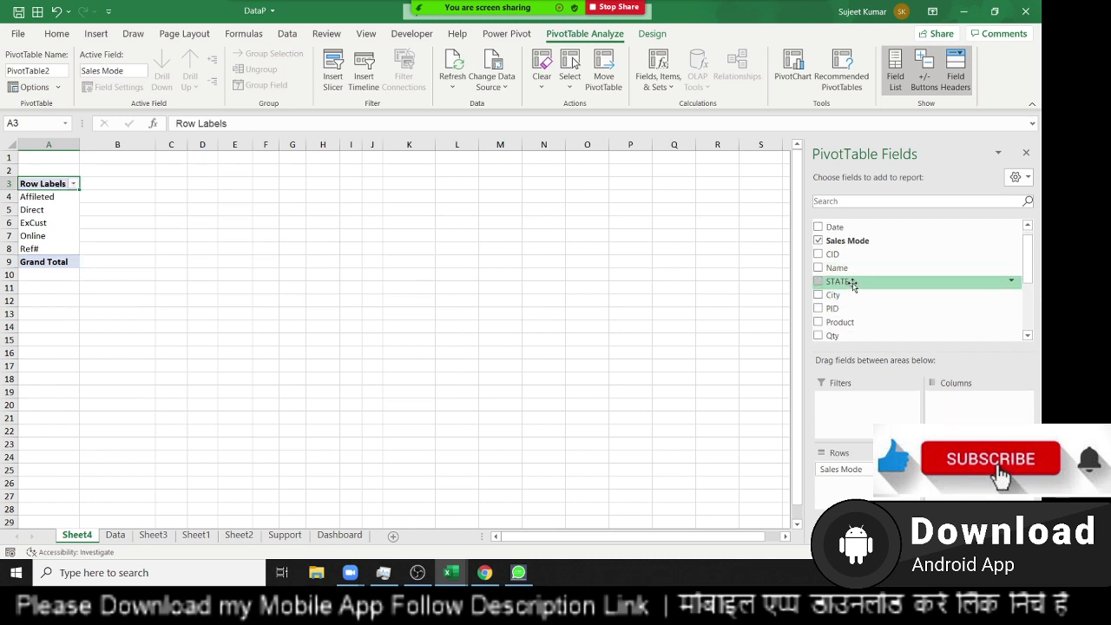
left_click_drag(855, 322, 953, 420)
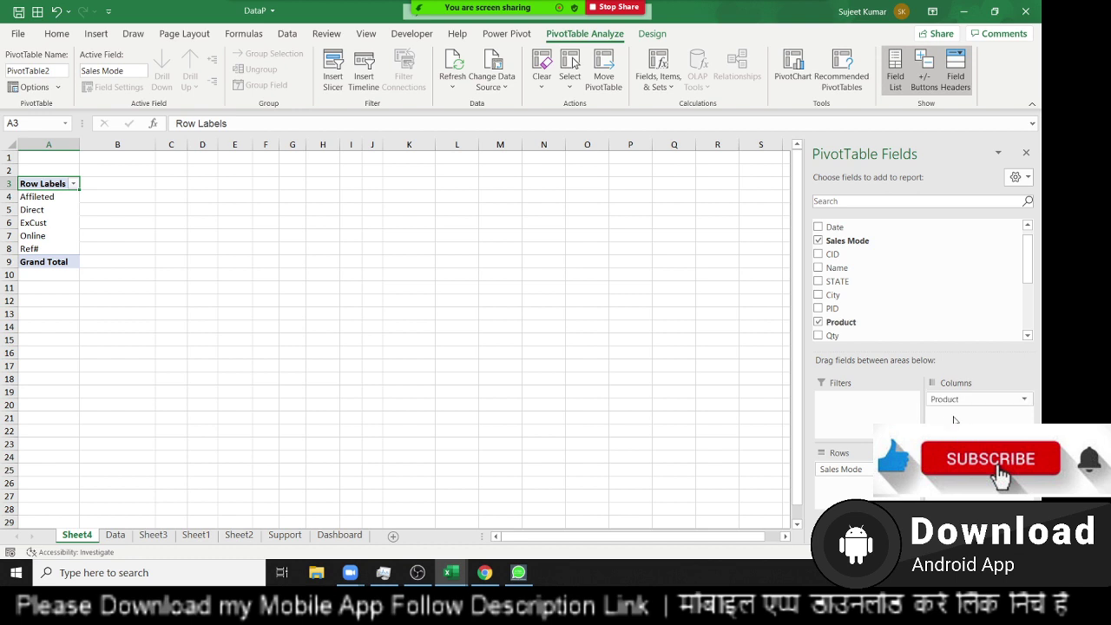
left_click_drag(833, 334, 944, 500)
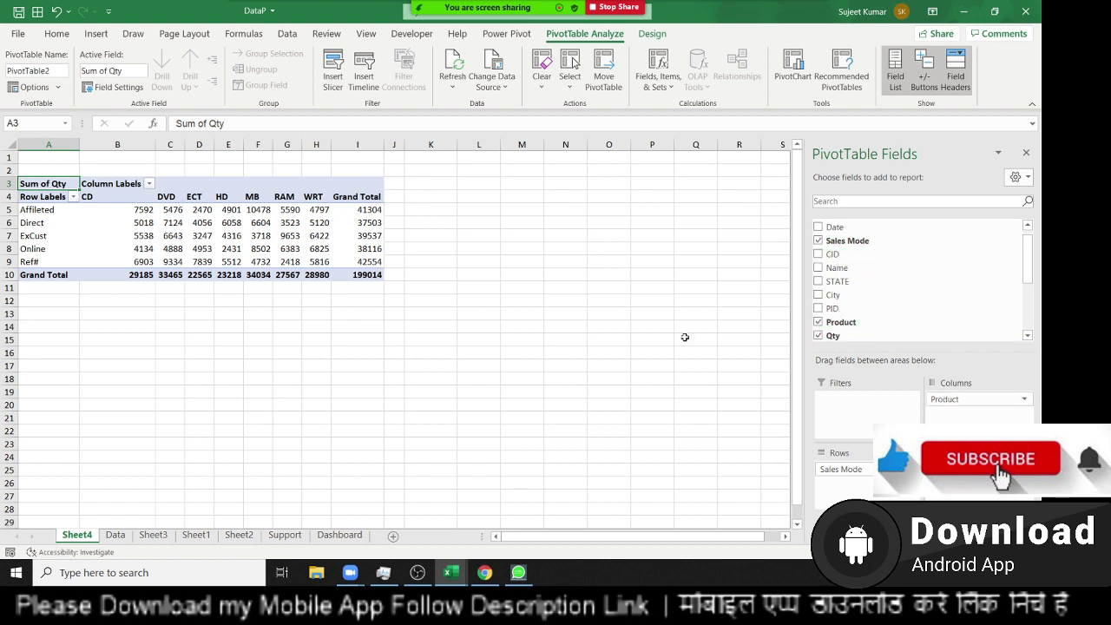
left_click_drag(24, 213, 24, 247)
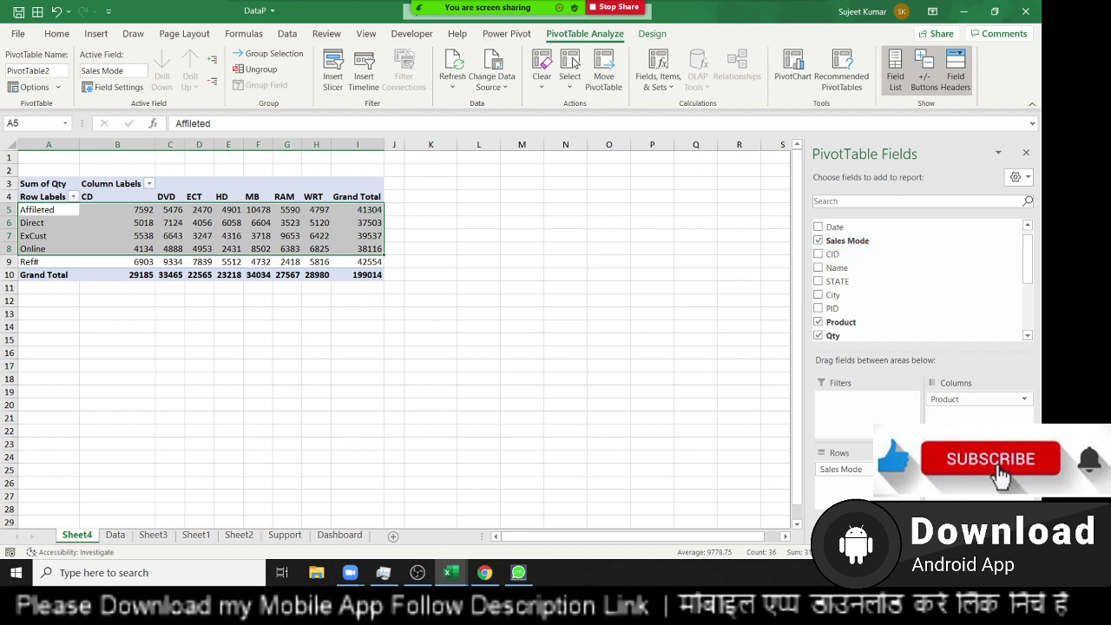
left_click(286, 312)
left_click_drag(9, 196, 238, 244)
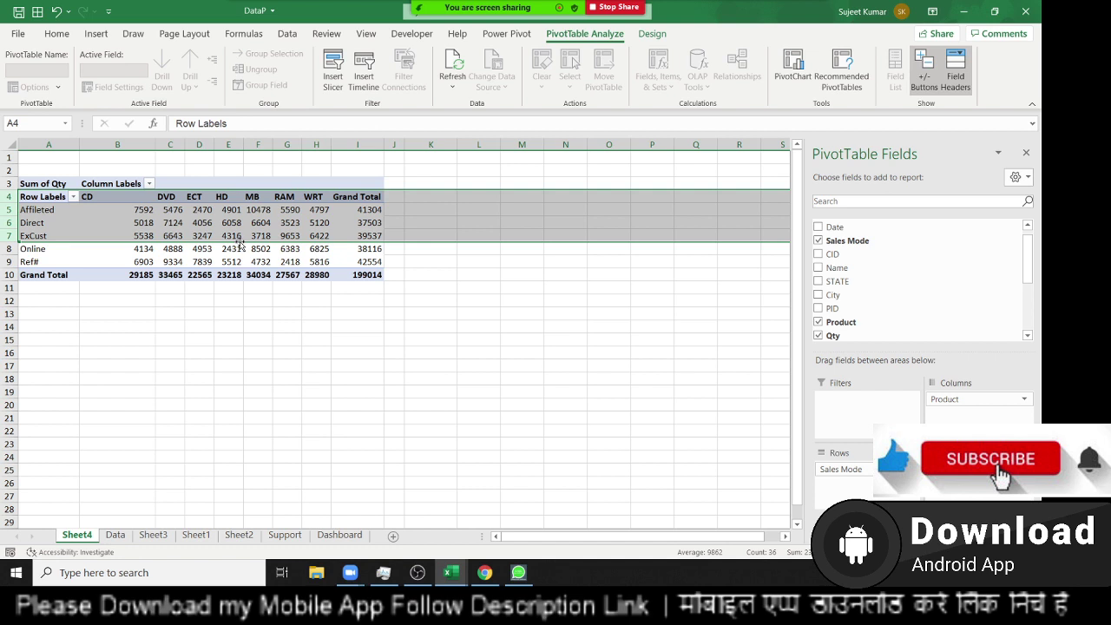
left_click(256, 225)
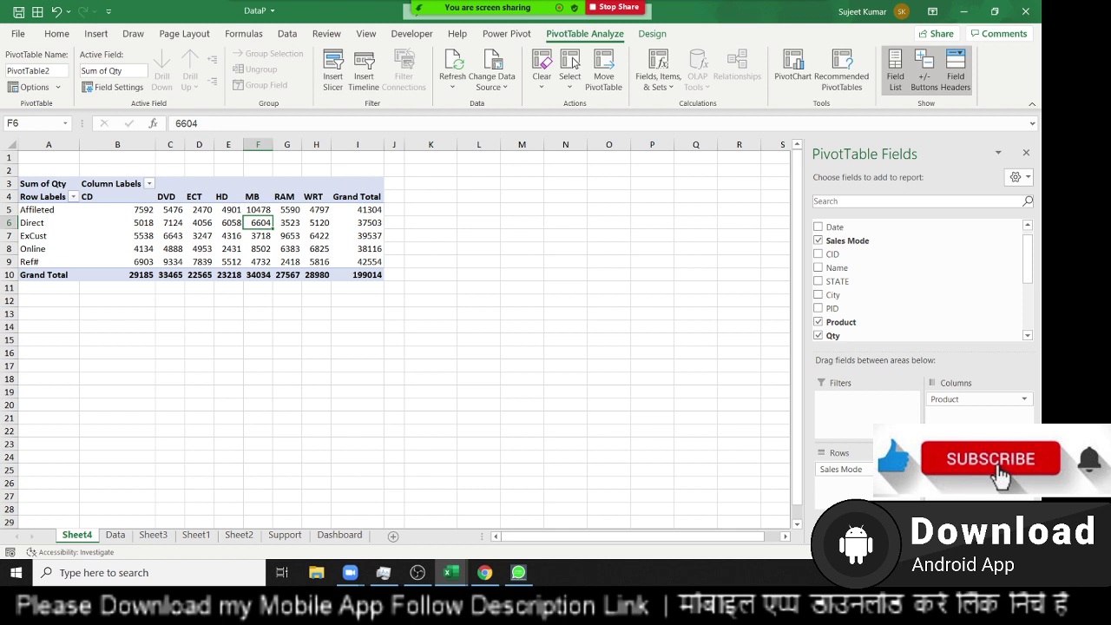
left_click(913, 468)
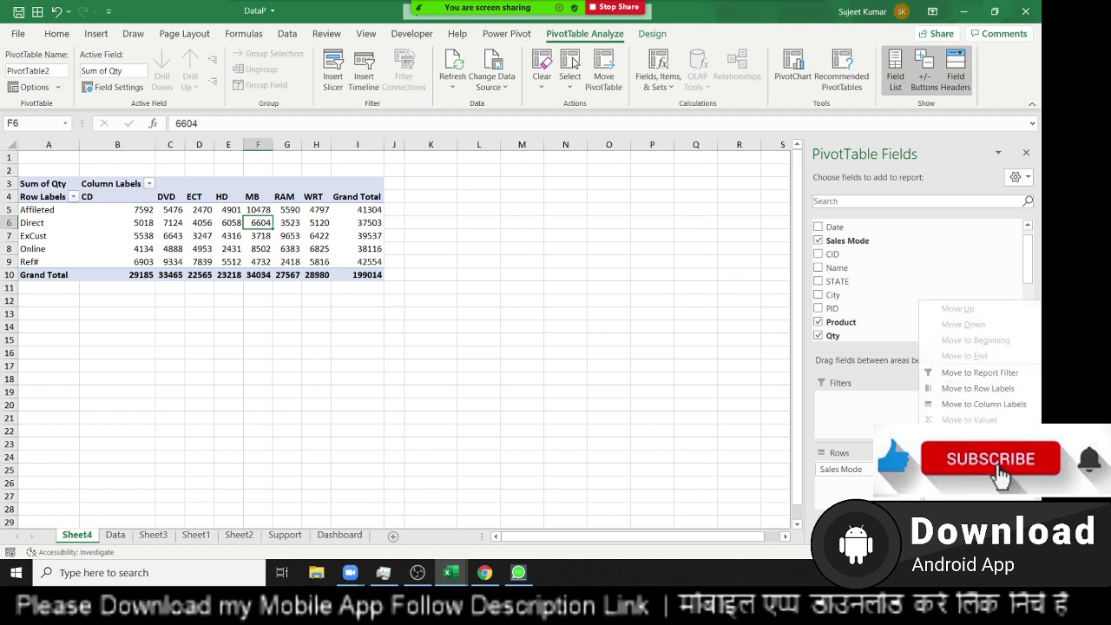
left_click(963, 457)
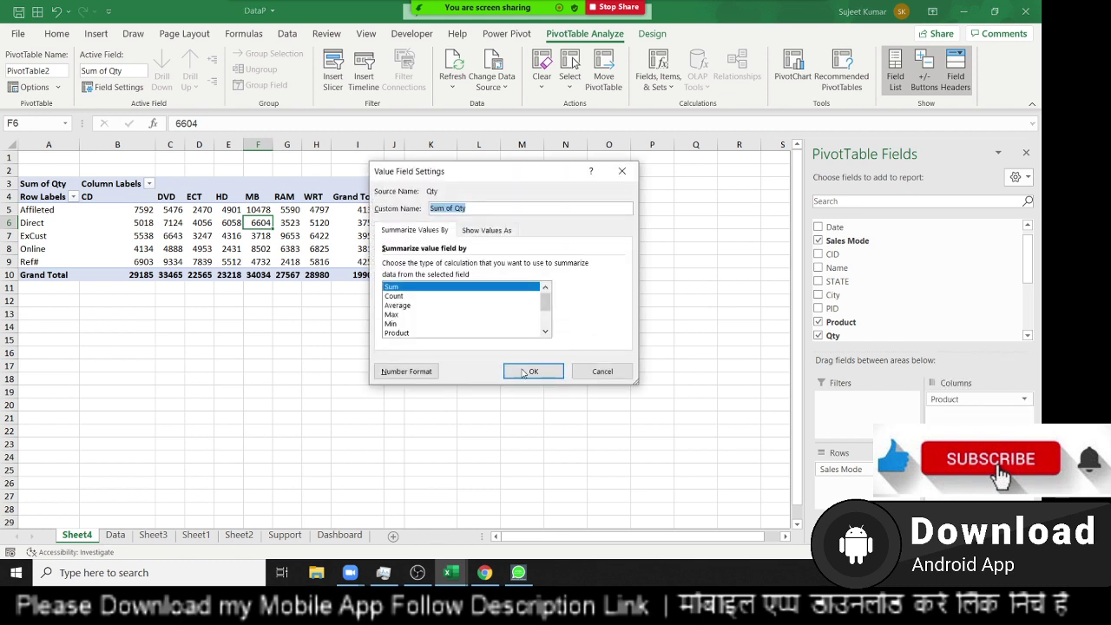
scroll(432, 289, "down", 2)
scroll(429, 297, "up", 2)
left_click(610, 368)
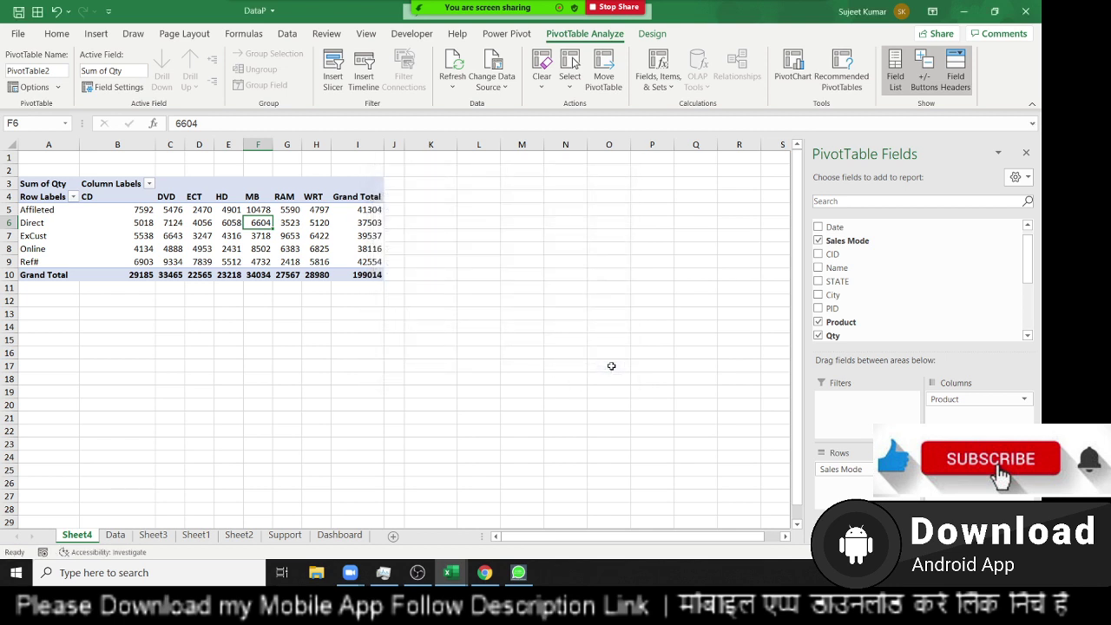
left_click(54, 198)
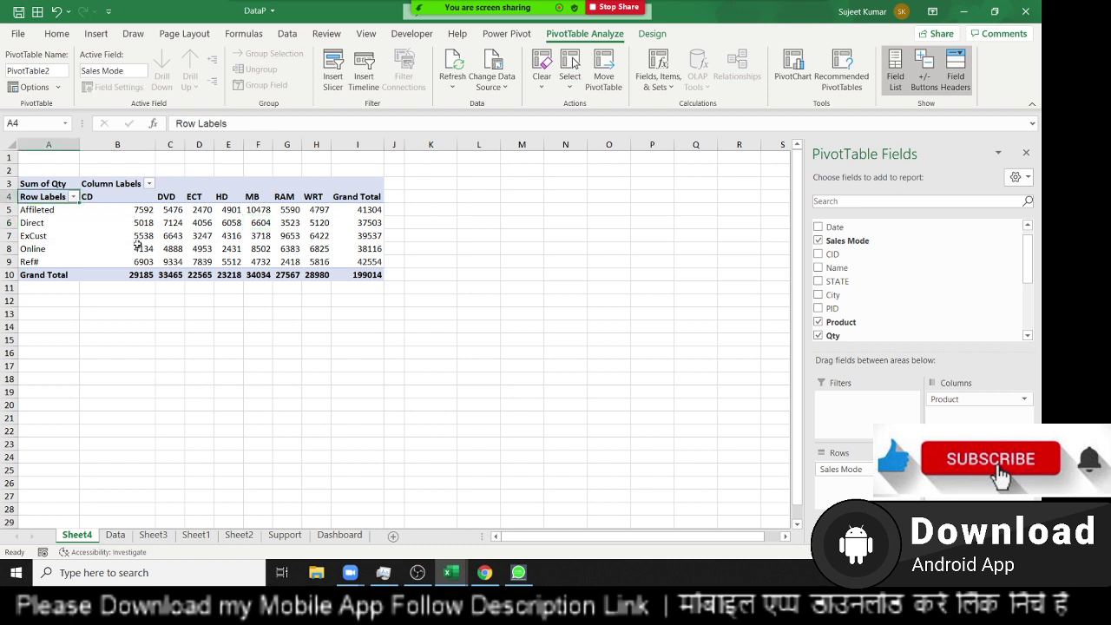
mouse_move(130, 248)
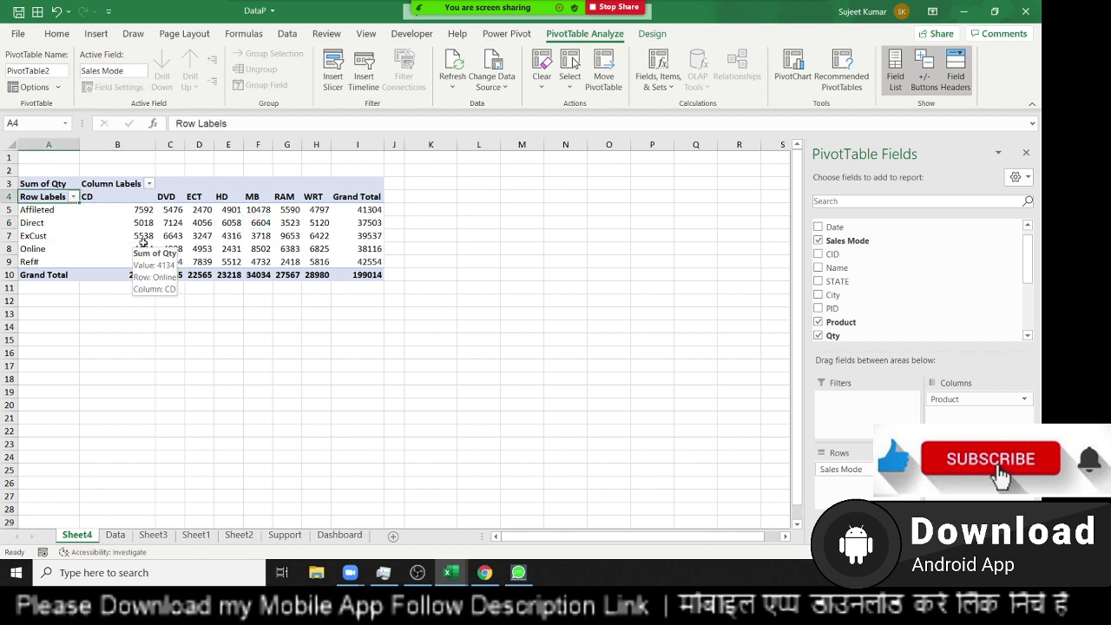
Step: Relabel the Row Labels header 'Sale Mode', then step through the pivot and try deleting 6604
type("Sa")
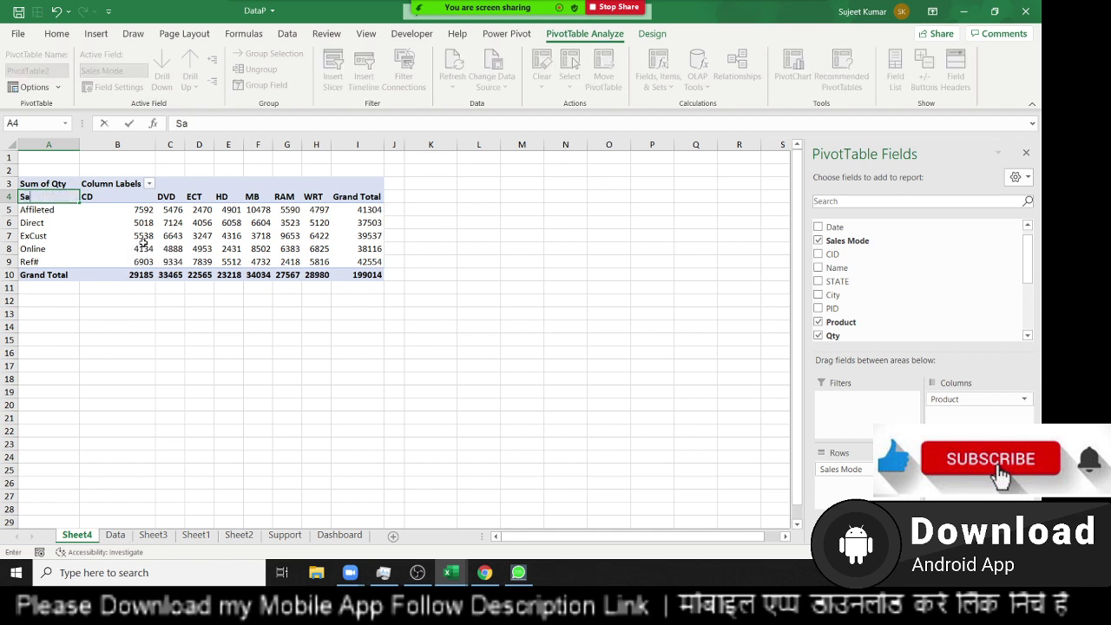
type("le")
type(" Mode")
key("Return")
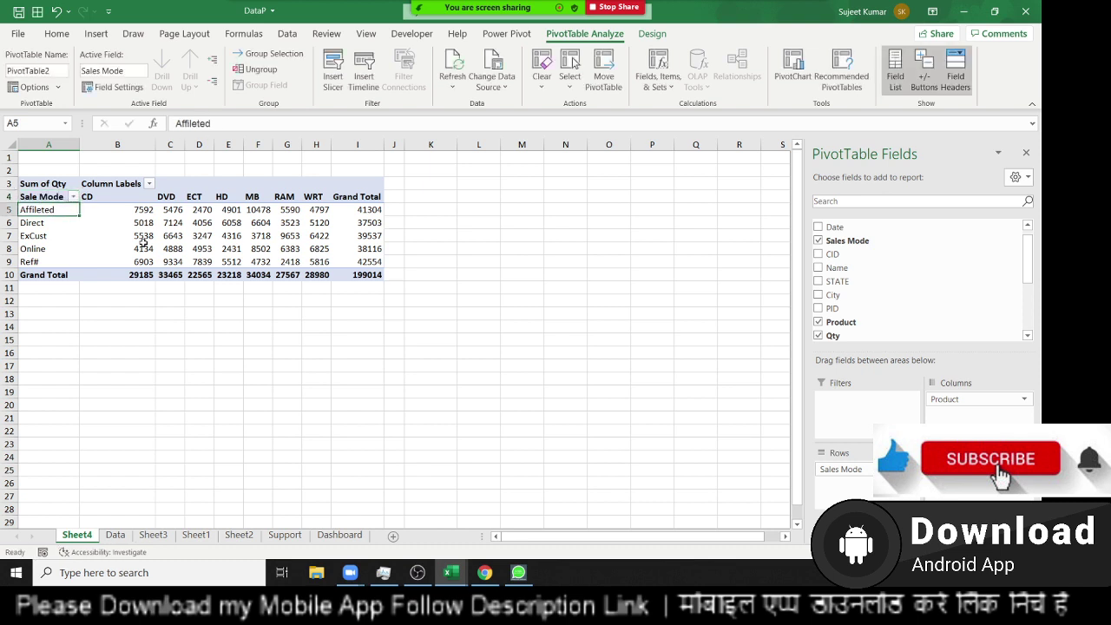
key("Down")
key("Down")
key("Down")
key("Down")
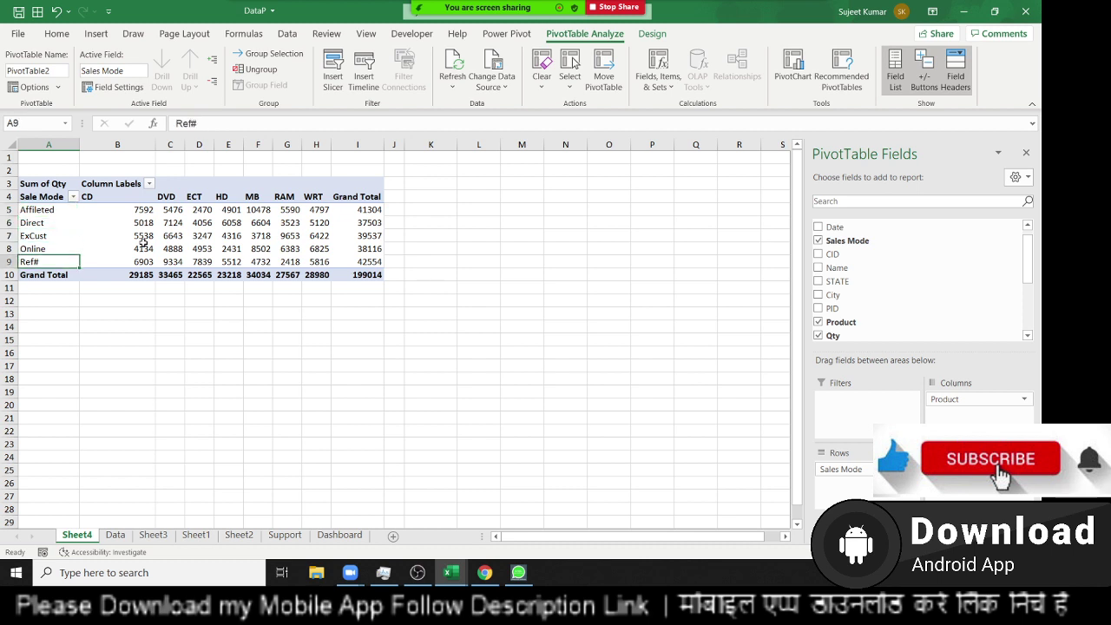
key("Up")
key("Up")
key("Up")
key("Up")
key("Up")
key("Right")
key("Right")
key("Right")
key("Right")
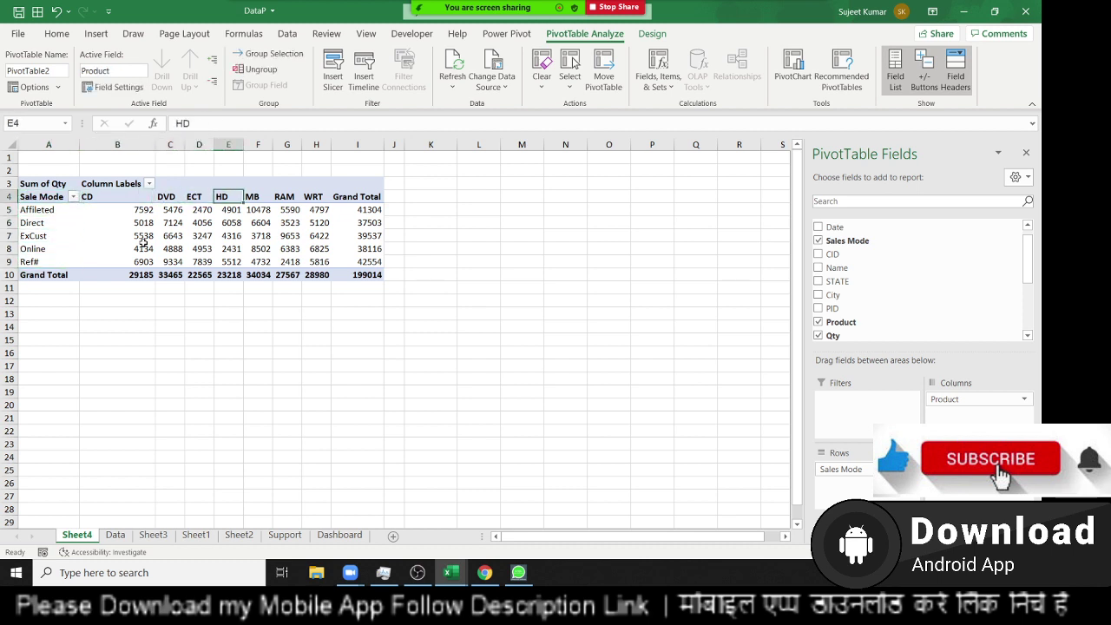
key("Right")
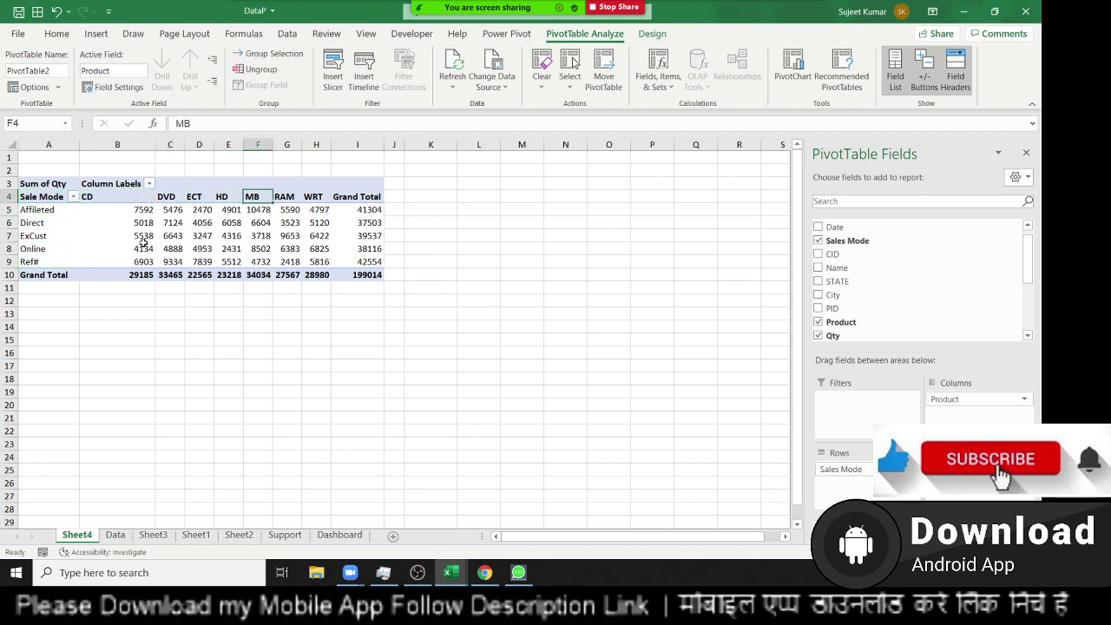
key("Down")
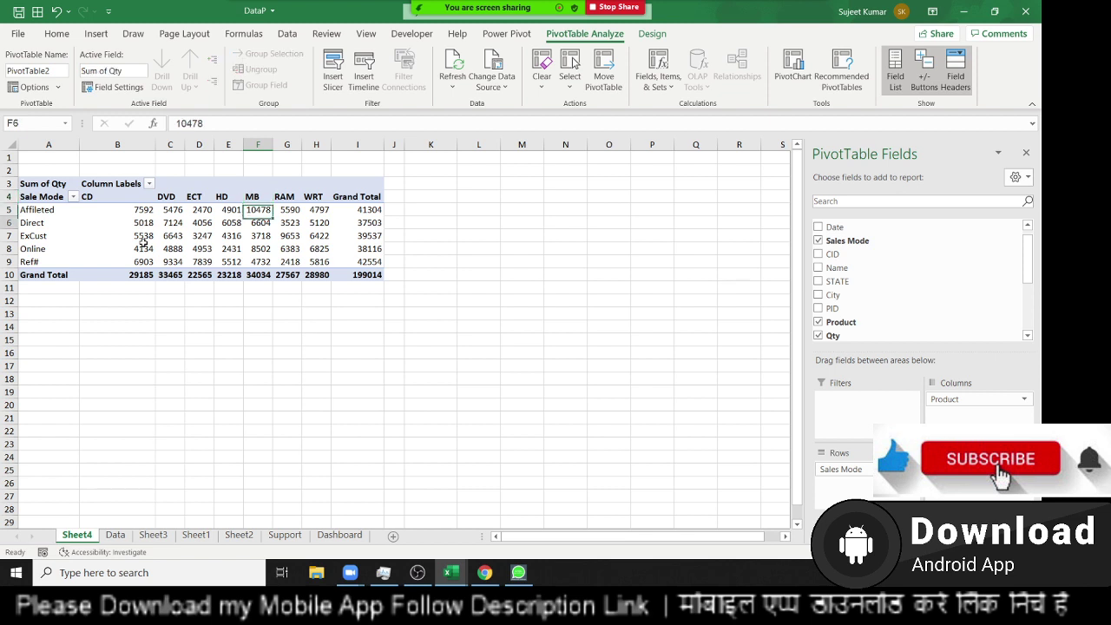
key("Down")
key("Delete")
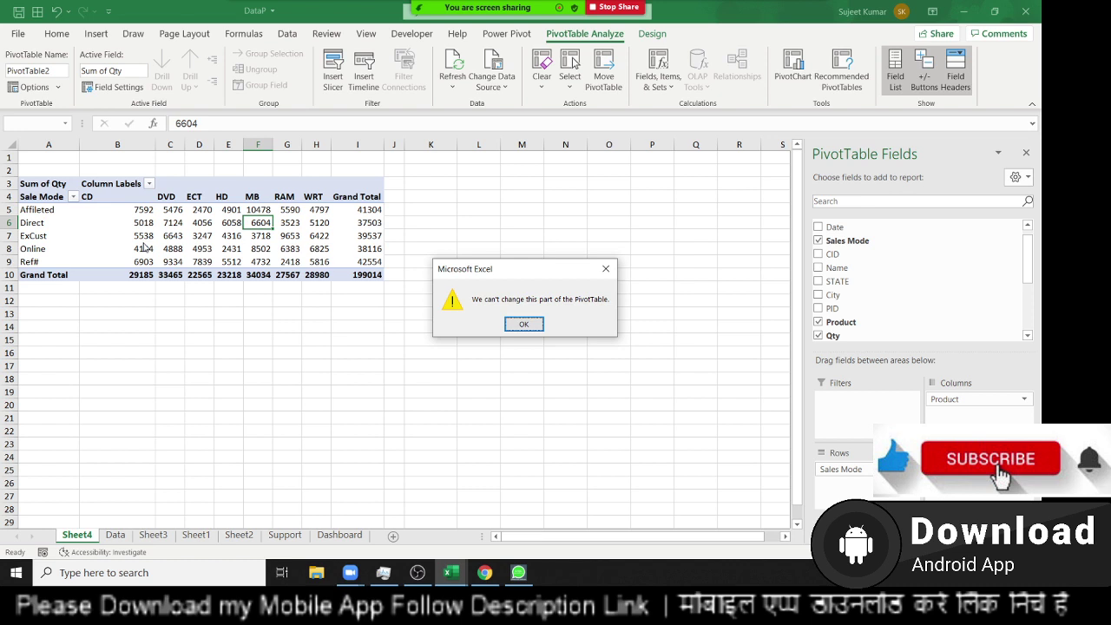
Step: Dismiss the can't-change-PivotTable warning and switch to the Home ribbon
key("Return")
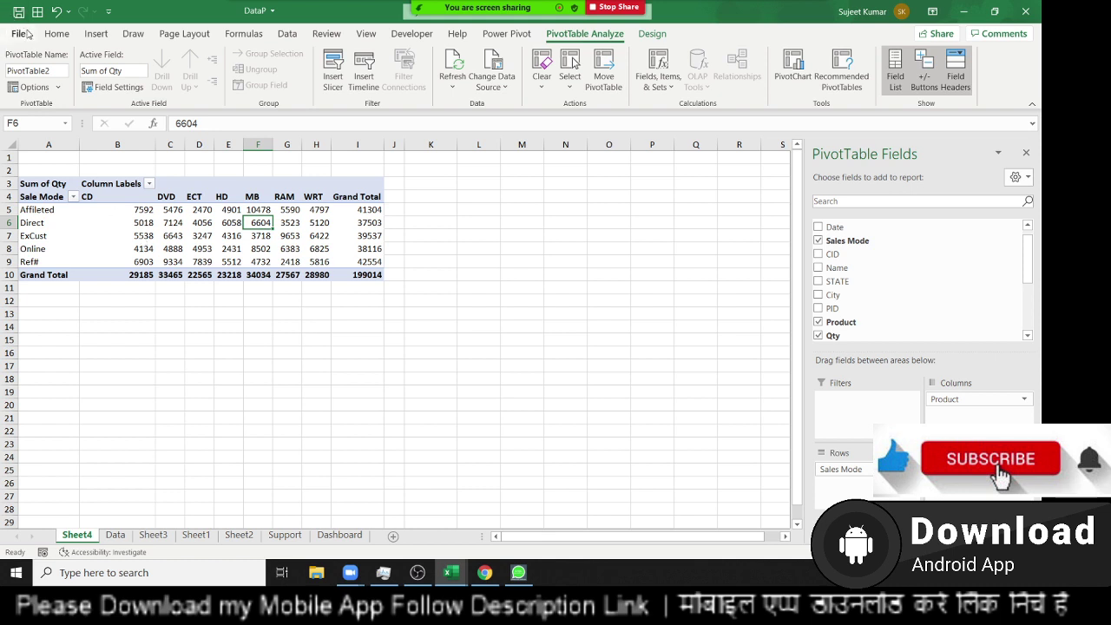
left_click(57, 34)
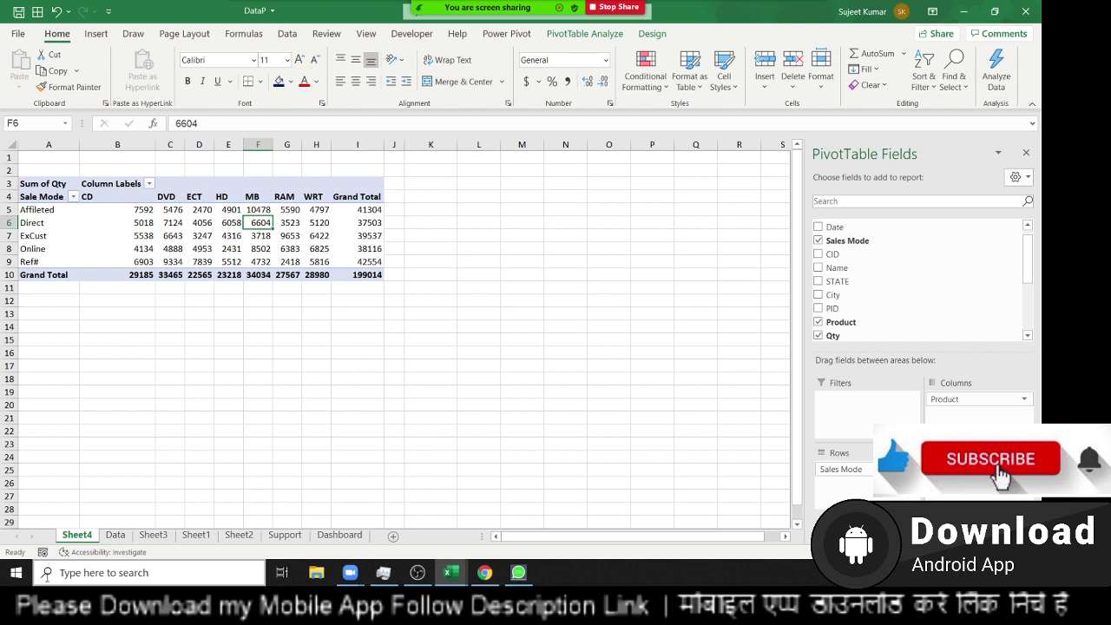
Step: Apply a dark blue style from the PivotTable Styles gallery on PivotTable Design
left_click(646, 34)
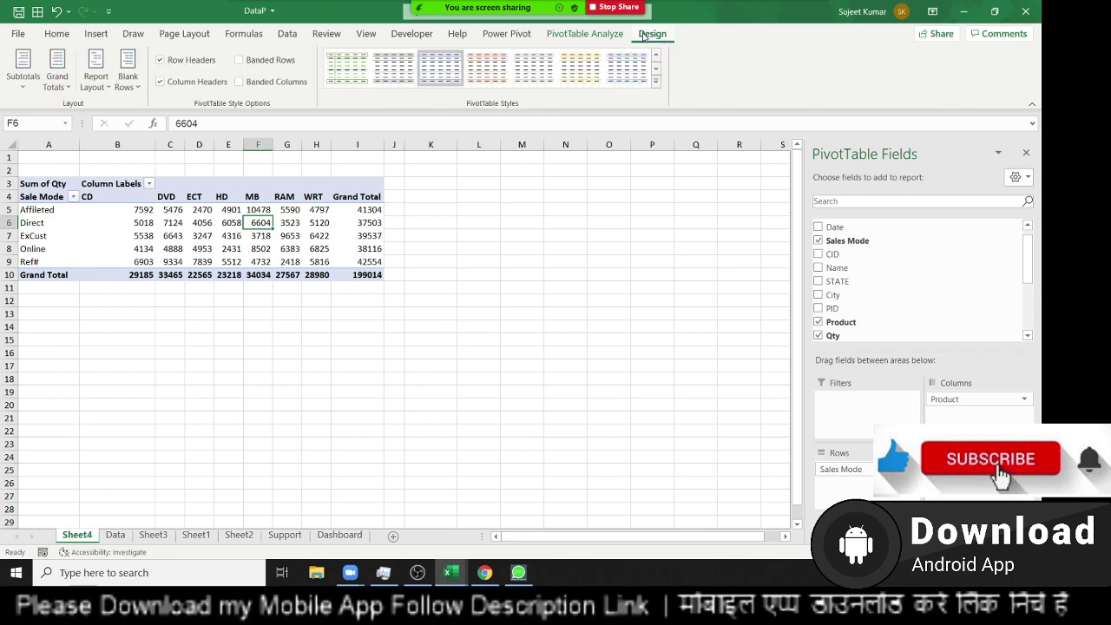
left_click(656, 83)
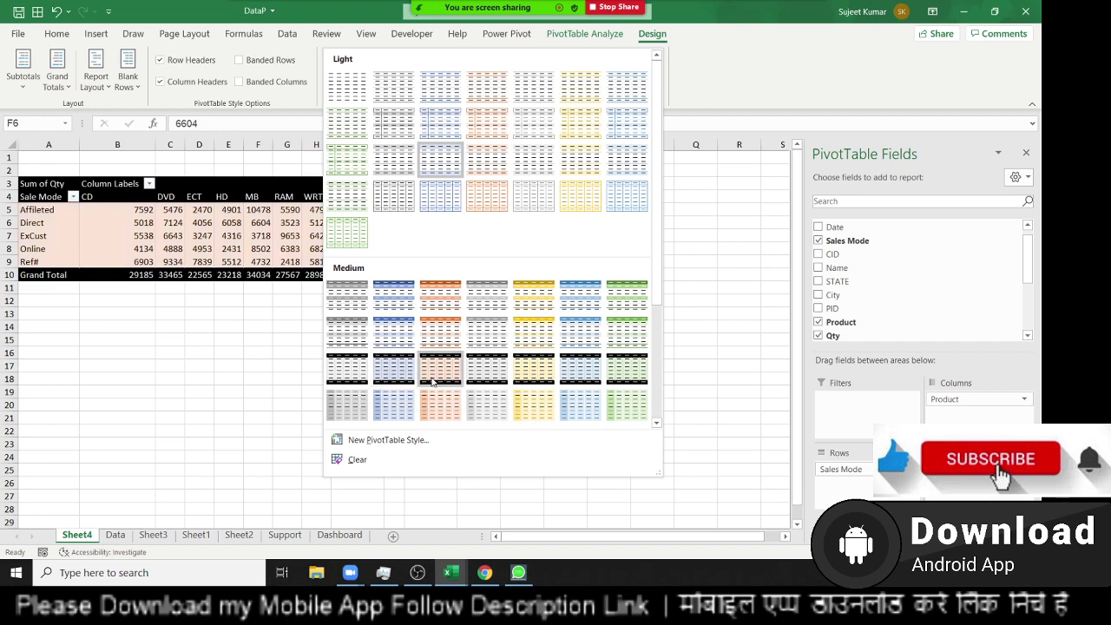
scroll(520, 372, "down", 3)
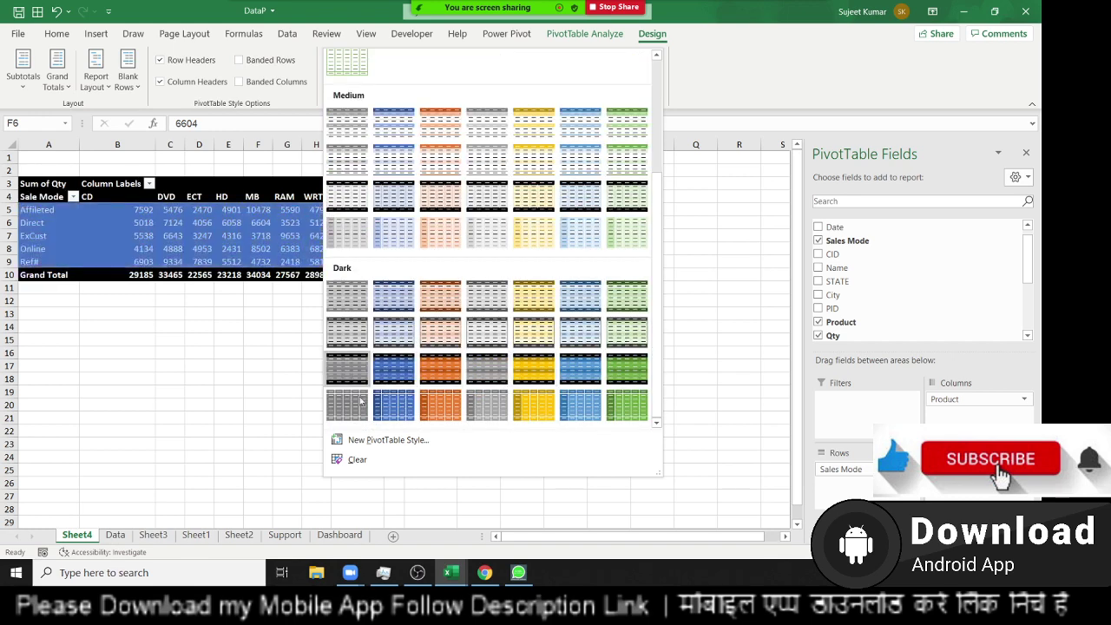
left_click(391, 412)
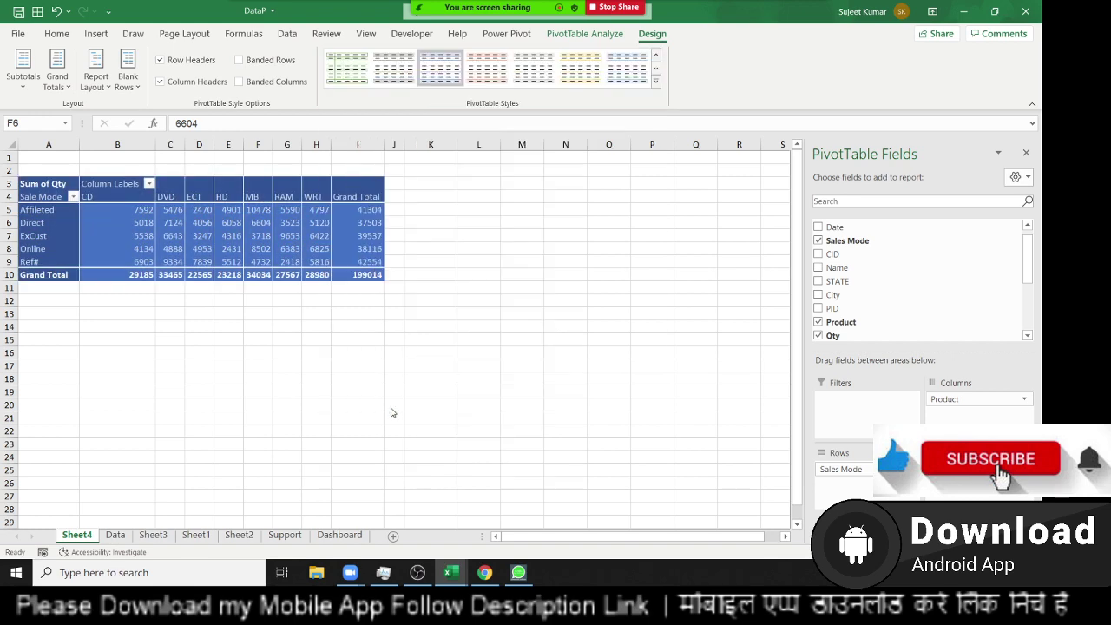
Step: Close the PivotTable Fields pane
left_click(229, 340)
left_click(96, 223)
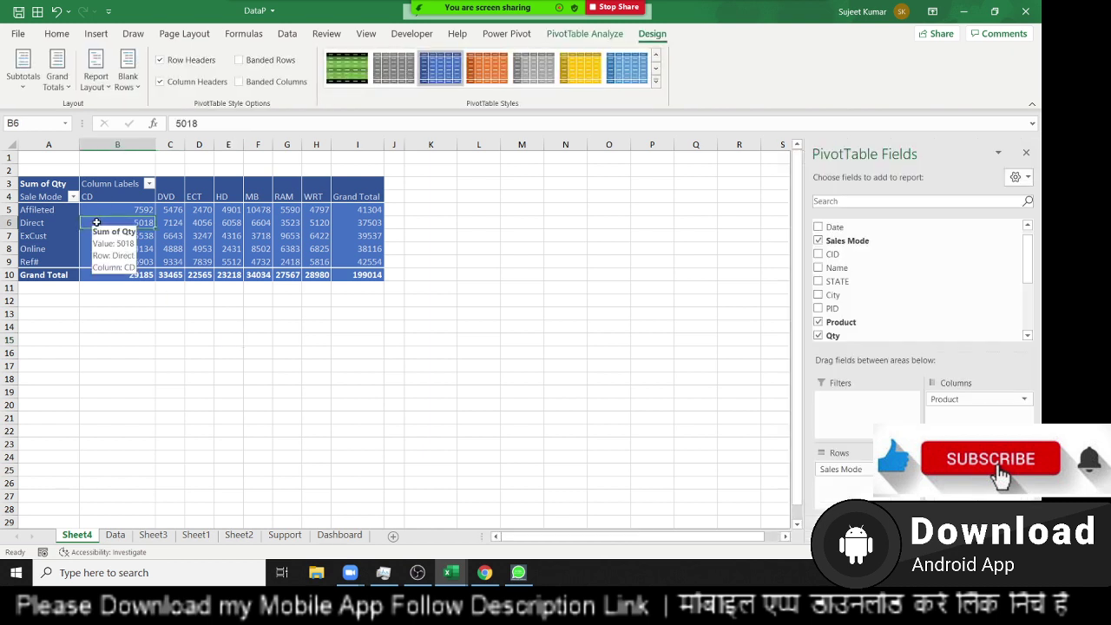
left_click(1025, 152)
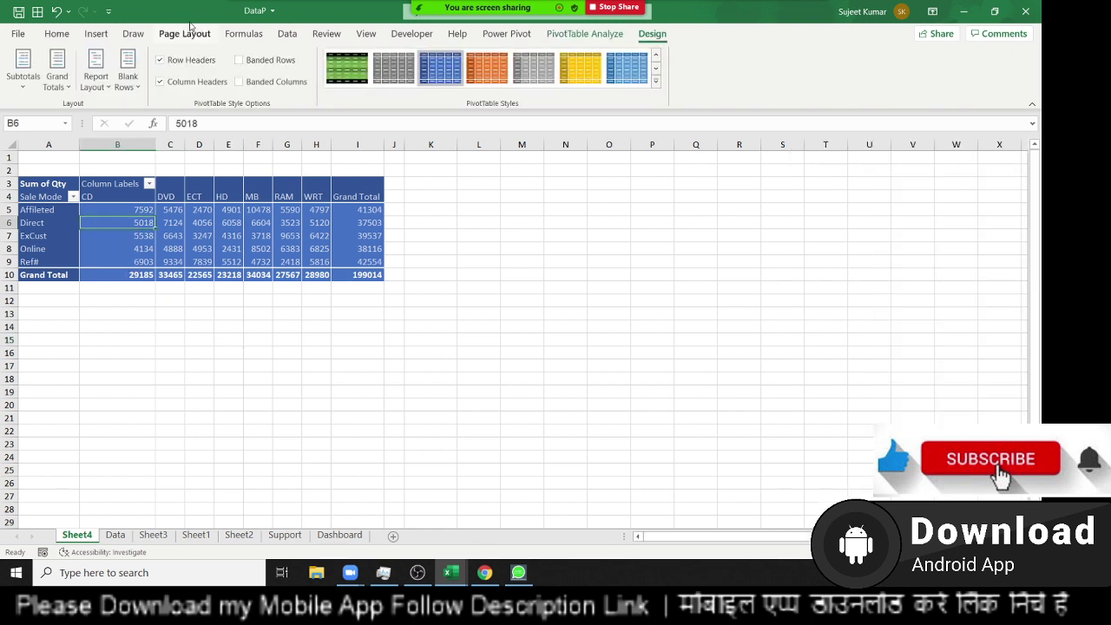
Step: Insert a clustered column pivot chart of Sum of Qty with Alt+F1
left_click(65, 33)
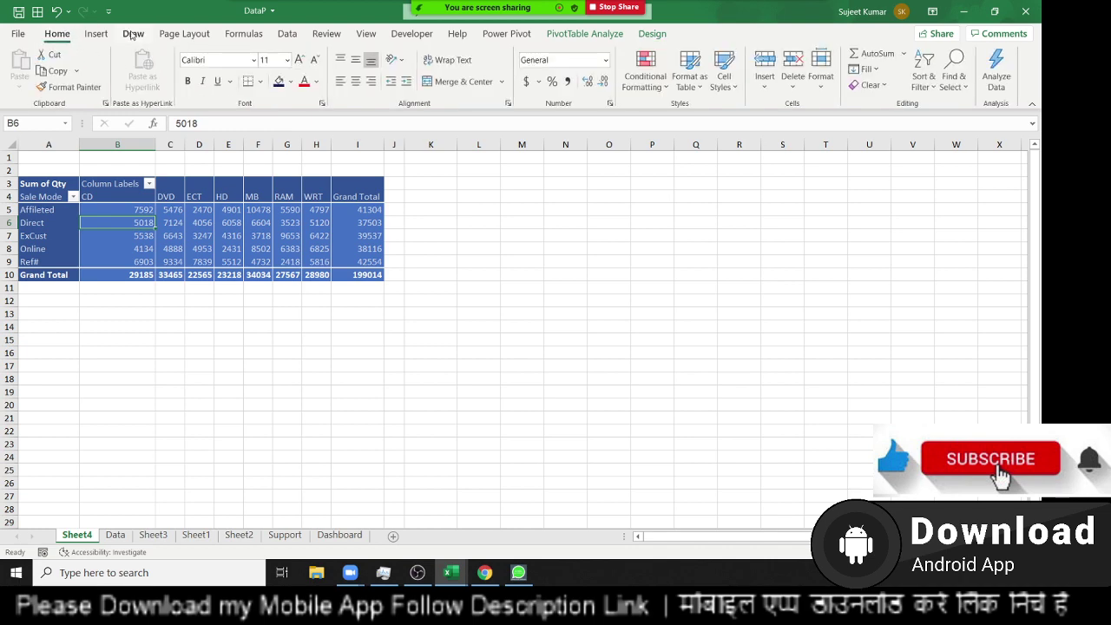
left_click(95, 34)
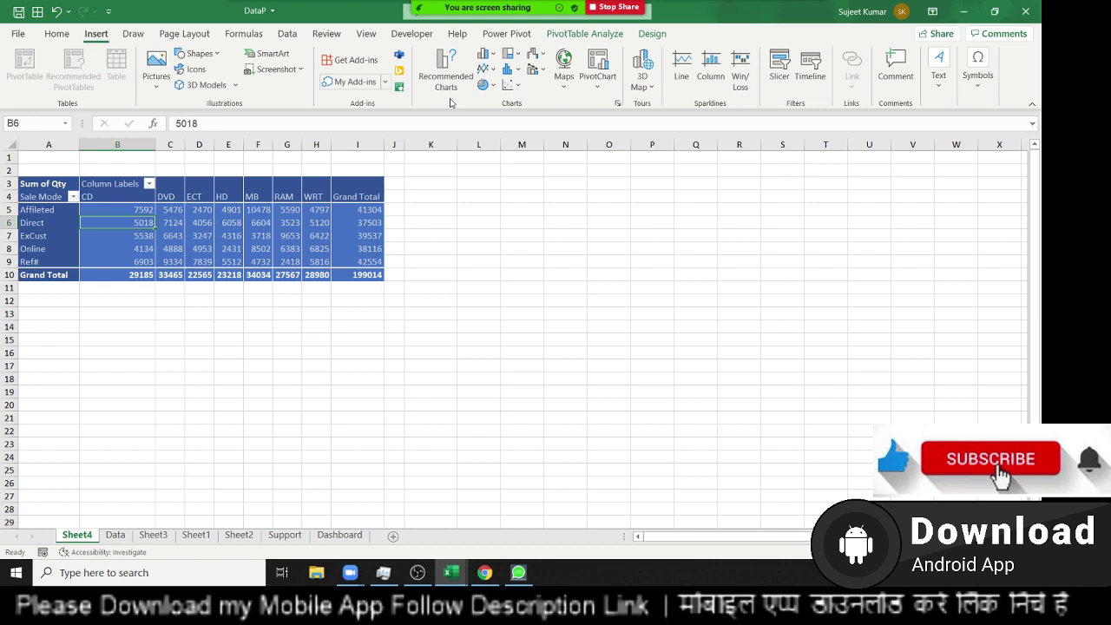
left_click(484, 54)
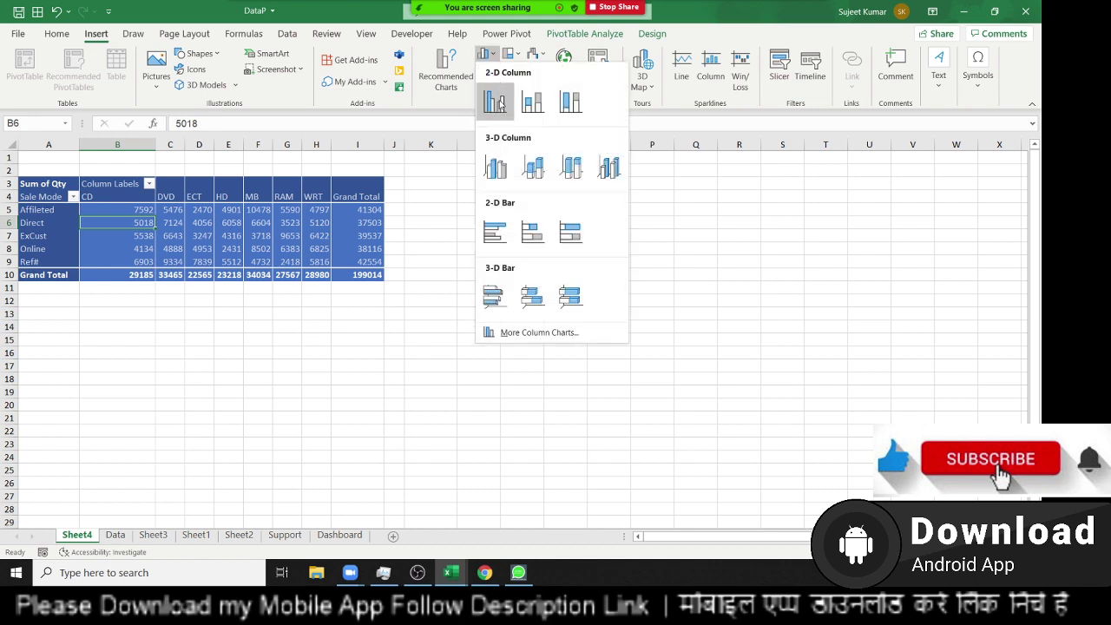
key("Escape")
key("alt+F1")
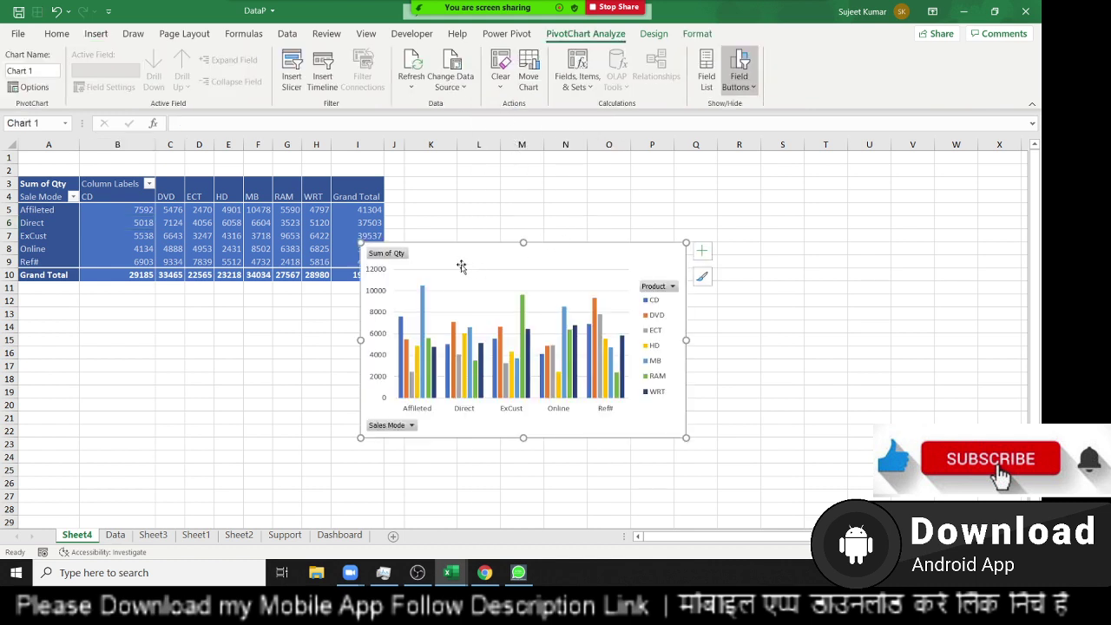
Step: Move the pivot chart beside the pivot table and enlarge it
mouse_move(461, 259)
left_mouse_down()
mouse_move(530, 237)
mouse_move(534, 172)
left_mouse_up()
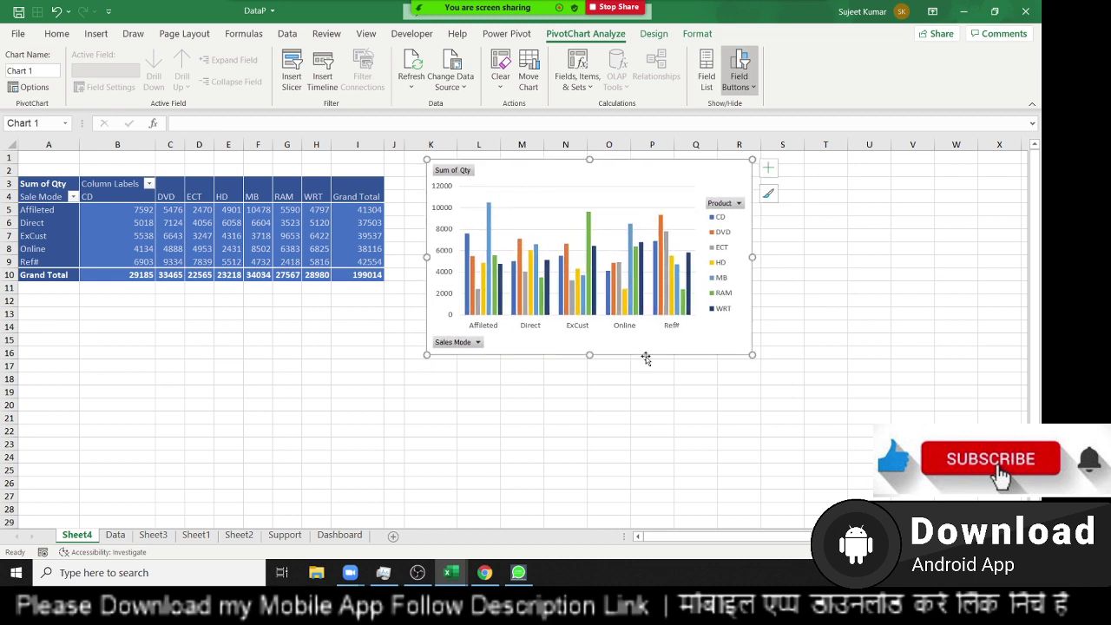
left_click_drag(749, 358, 821, 407)
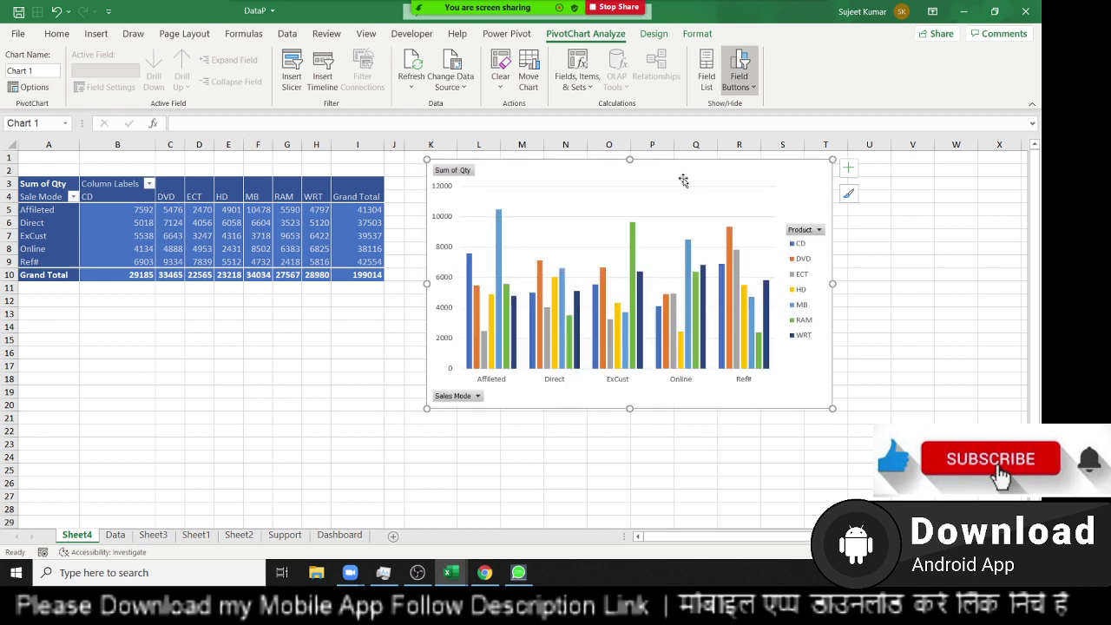
mouse_move(685, 179)
left_mouse_down()
mouse_move(702, 169)
mouse_move(664, 151)
left_mouse_up()
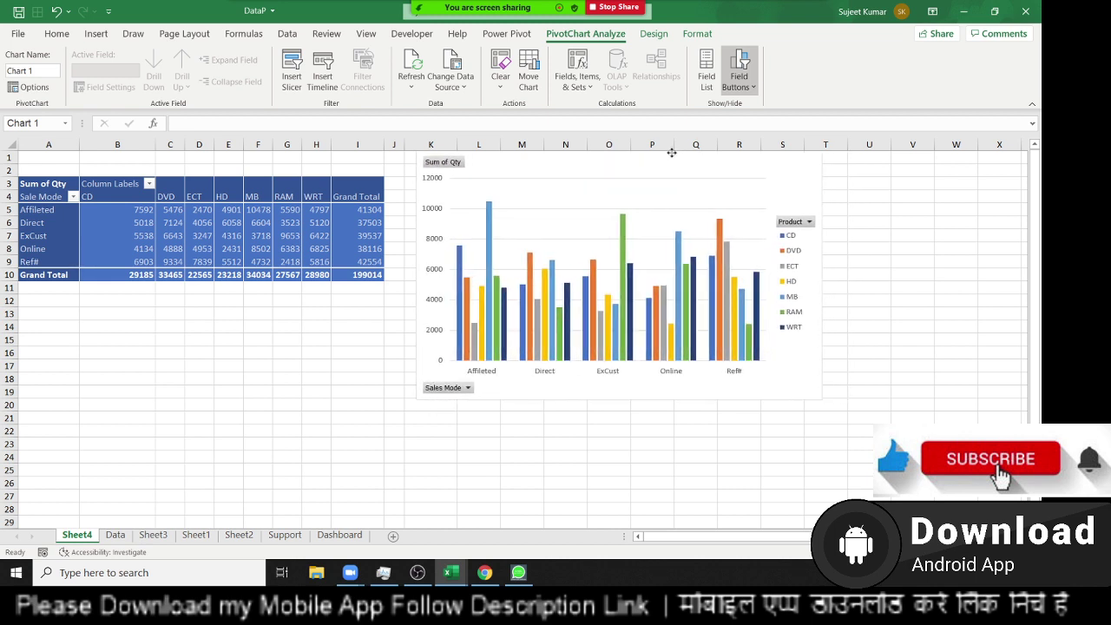
Step: Apply the dark Style 8 chart style to the pivot chart
left_click(287, 391)
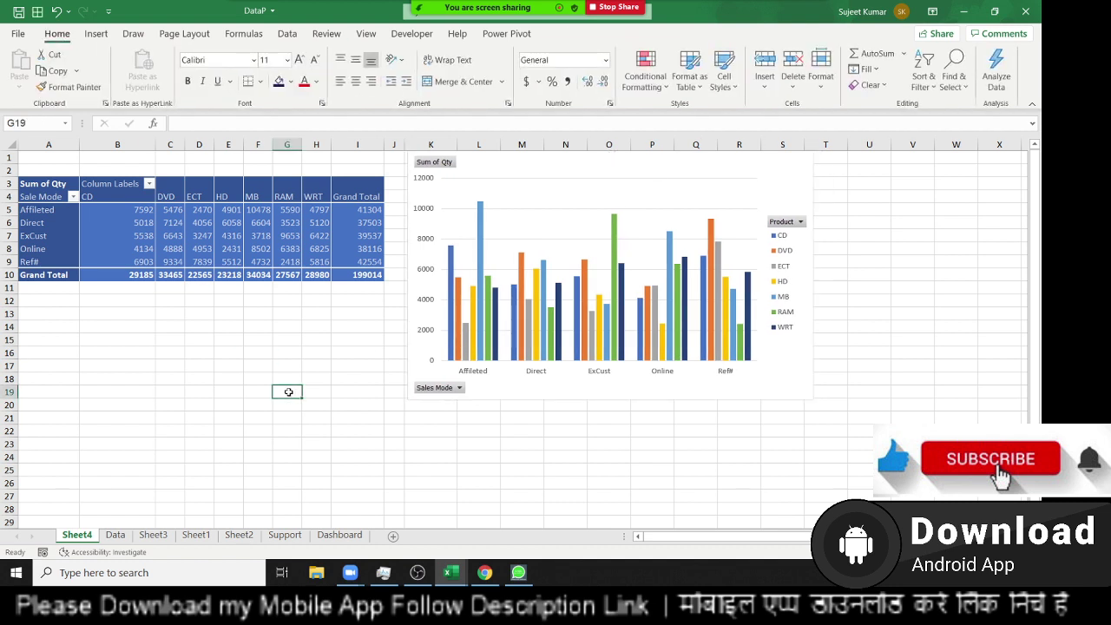
left_click(412, 372)
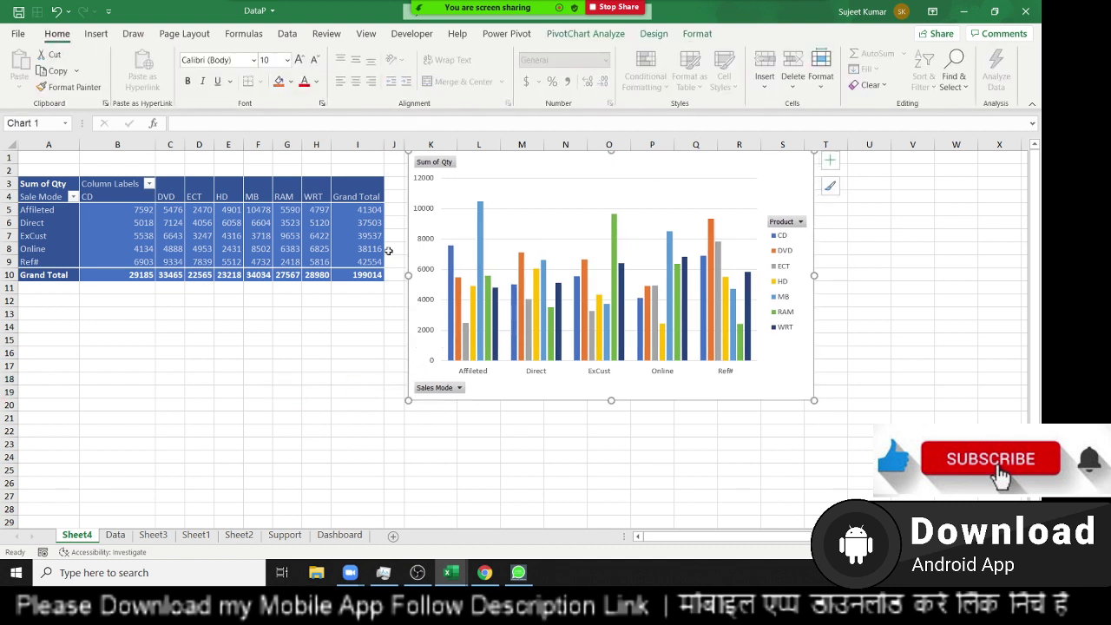
left_click(698, 33)
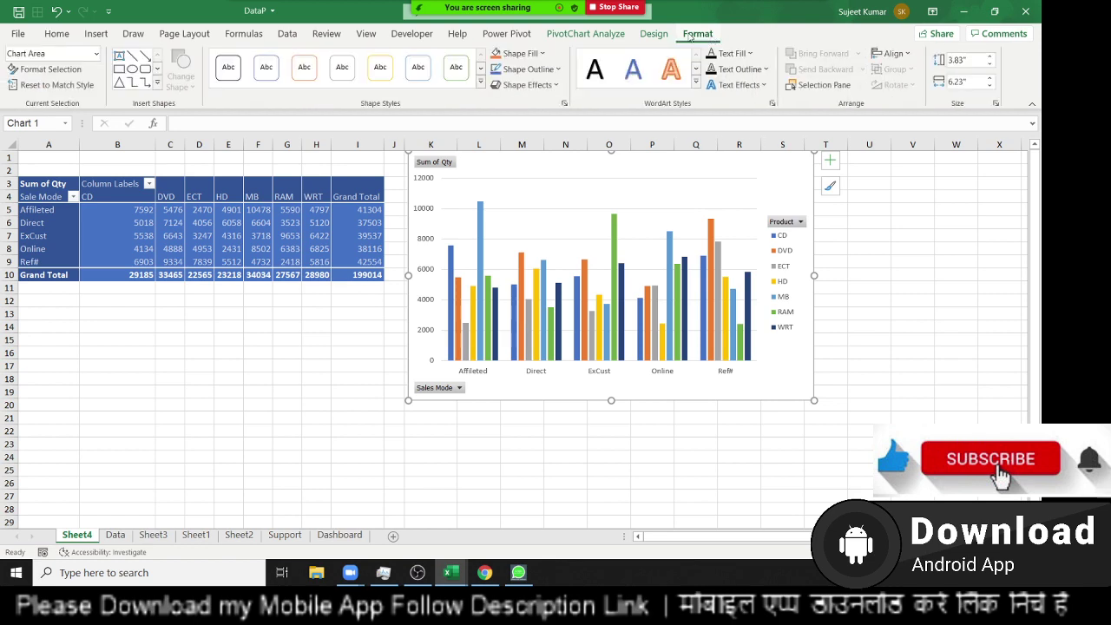
left_click(654, 34)
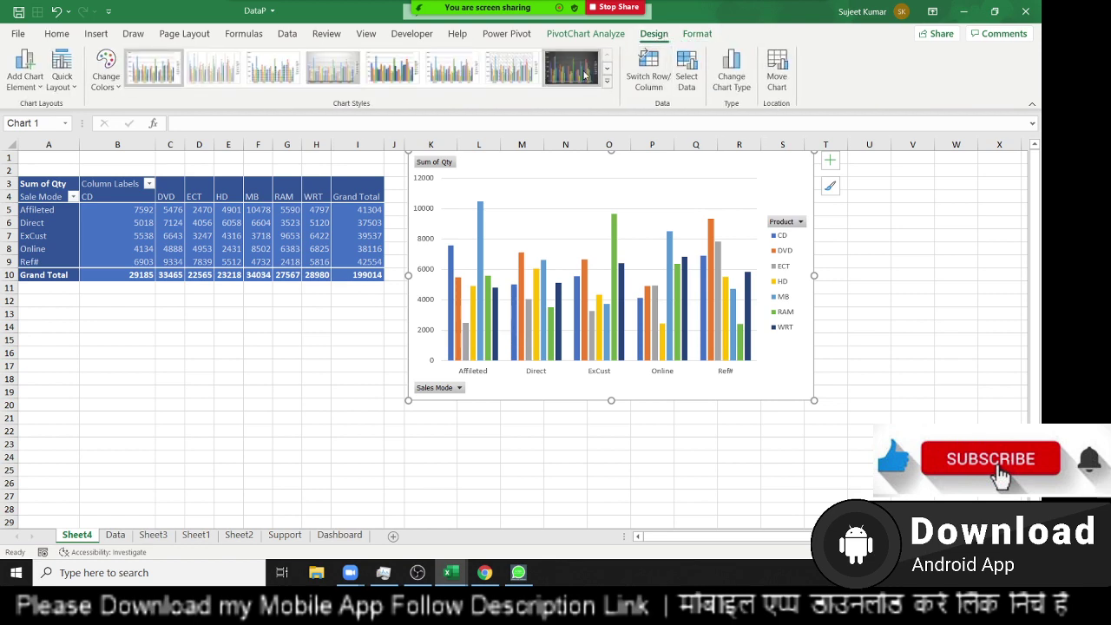
left_click(585, 75)
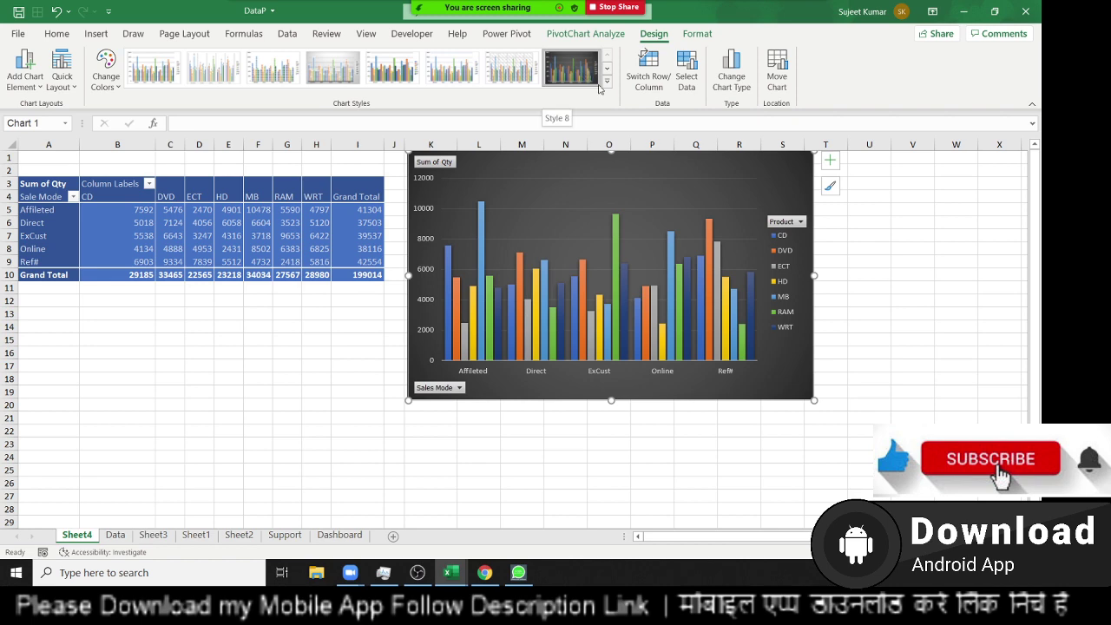
Step: Nudge the chart slightly left, then switch to the Data sheet
left_click(316, 404)
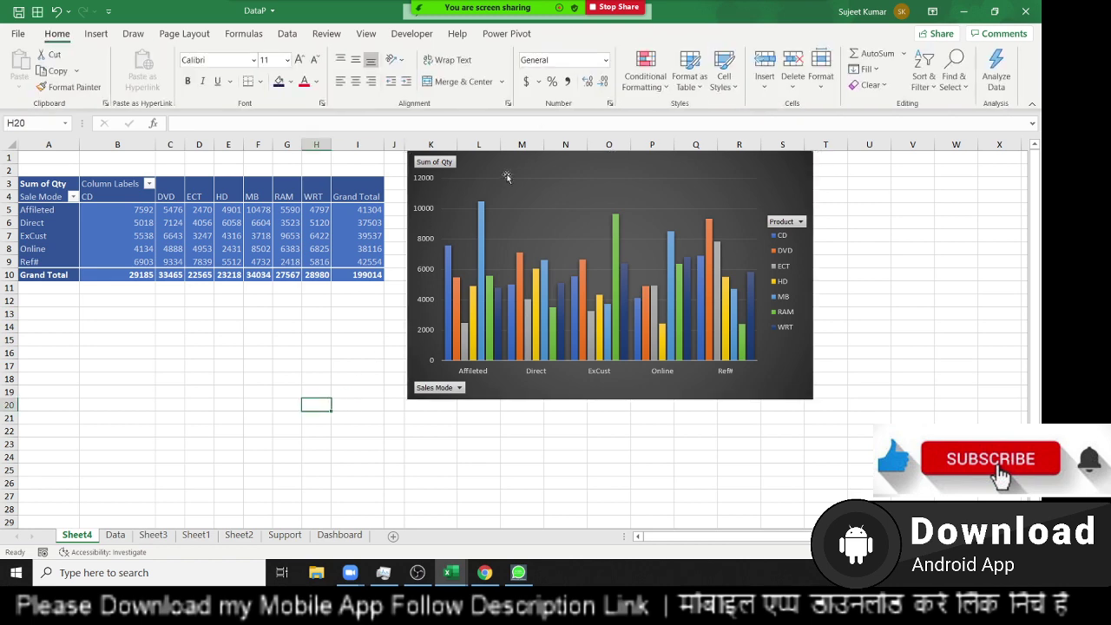
left_click_drag(507, 177, 497, 178)
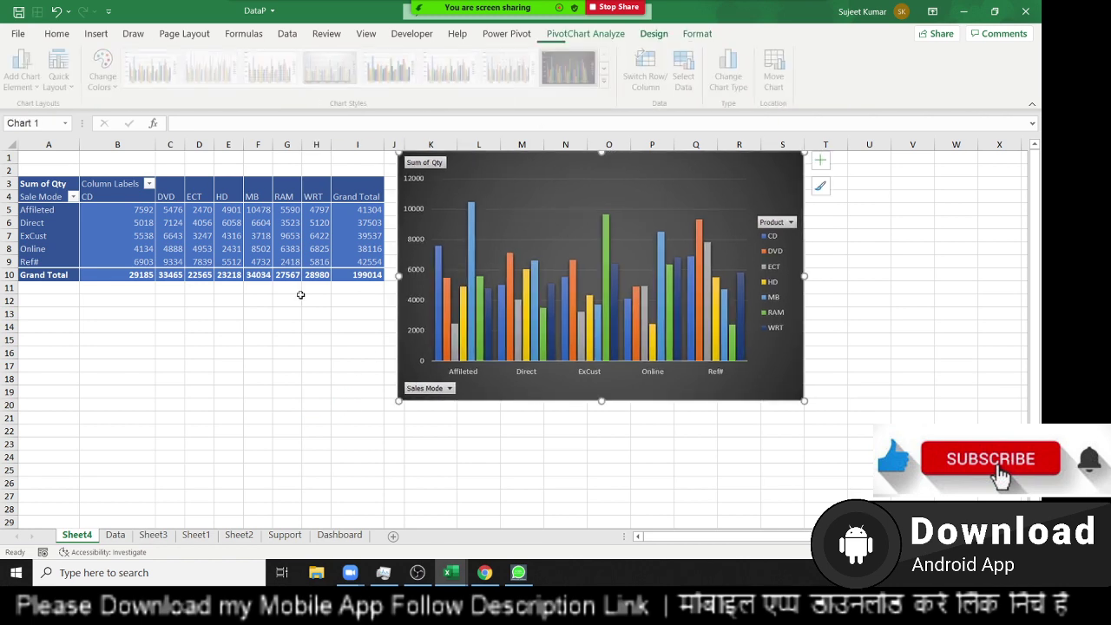
left_click(161, 362)
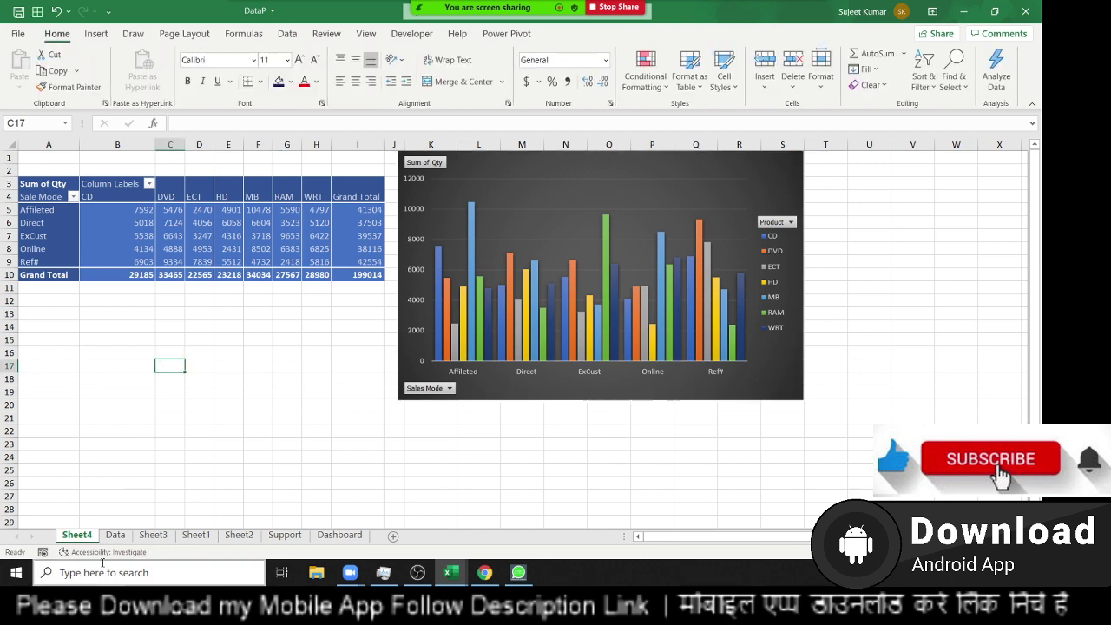
left_click(115, 534)
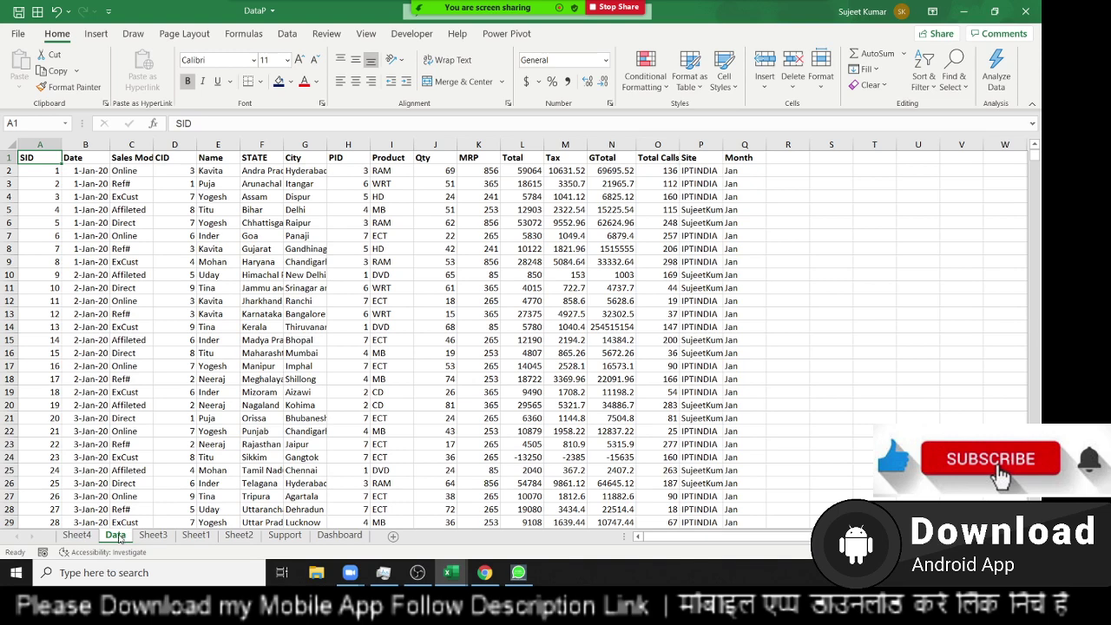
Step: Copy Sheet4 into a new workbook using Move or Copy with Create a copy ticked
left_click(75, 536)
right_click(75, 536)
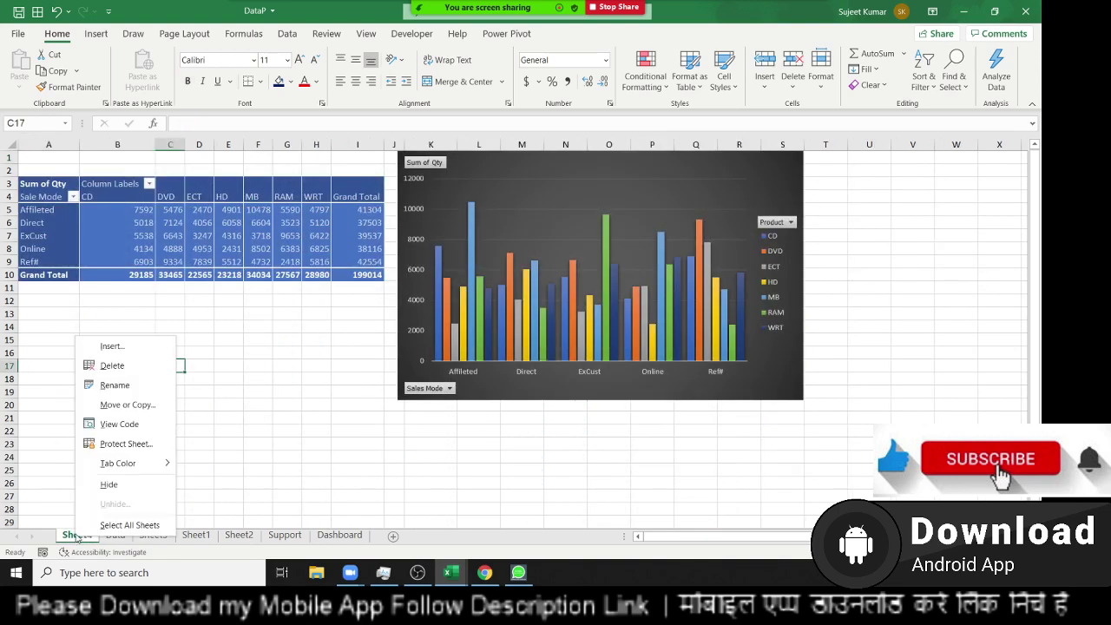
left_click(121, 406)
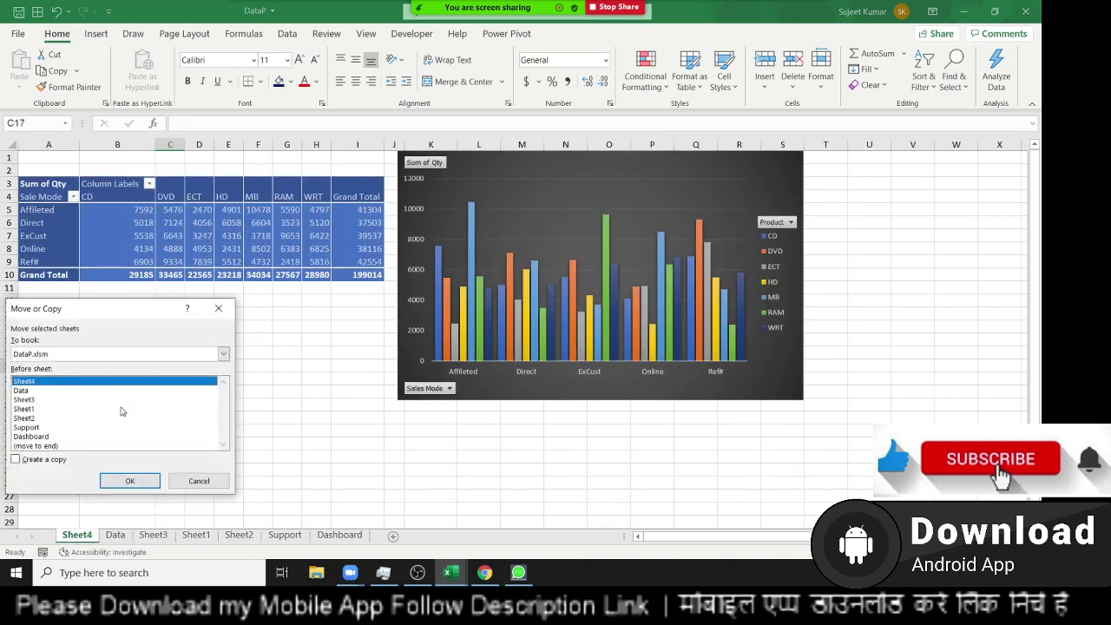
left_click(16, 458)
left_click(108, 354)
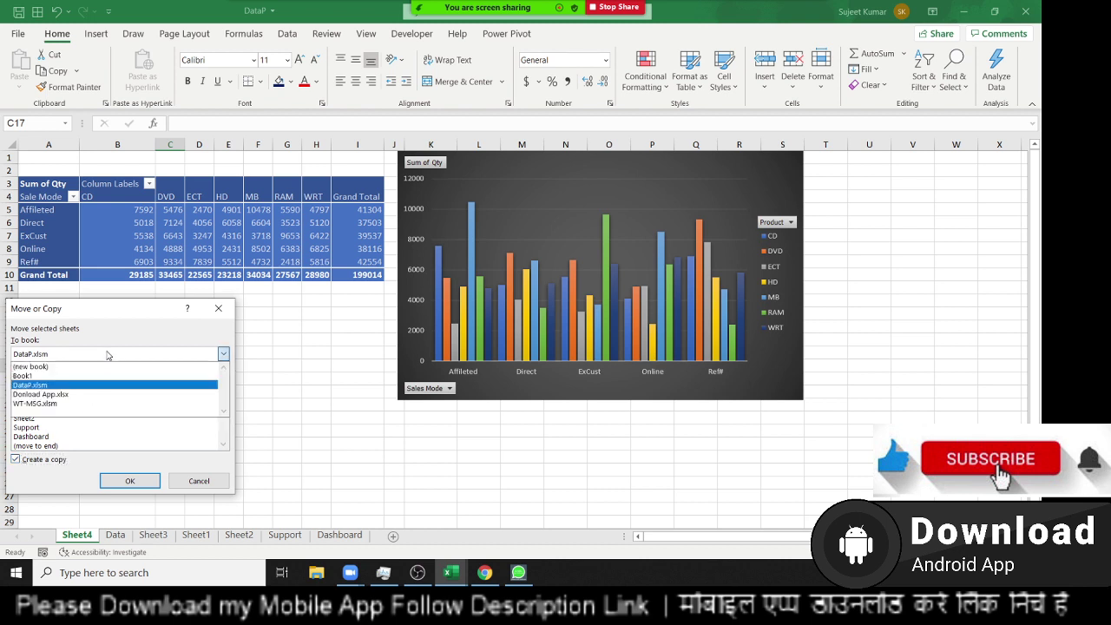
left_click(103, 366)
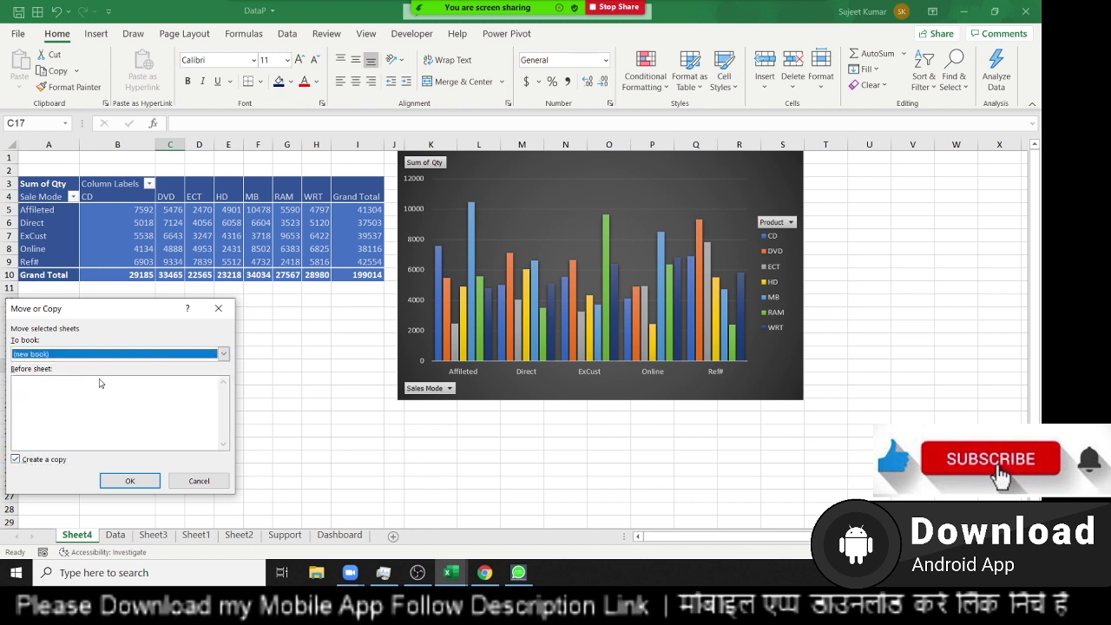
left_click(123, 486)
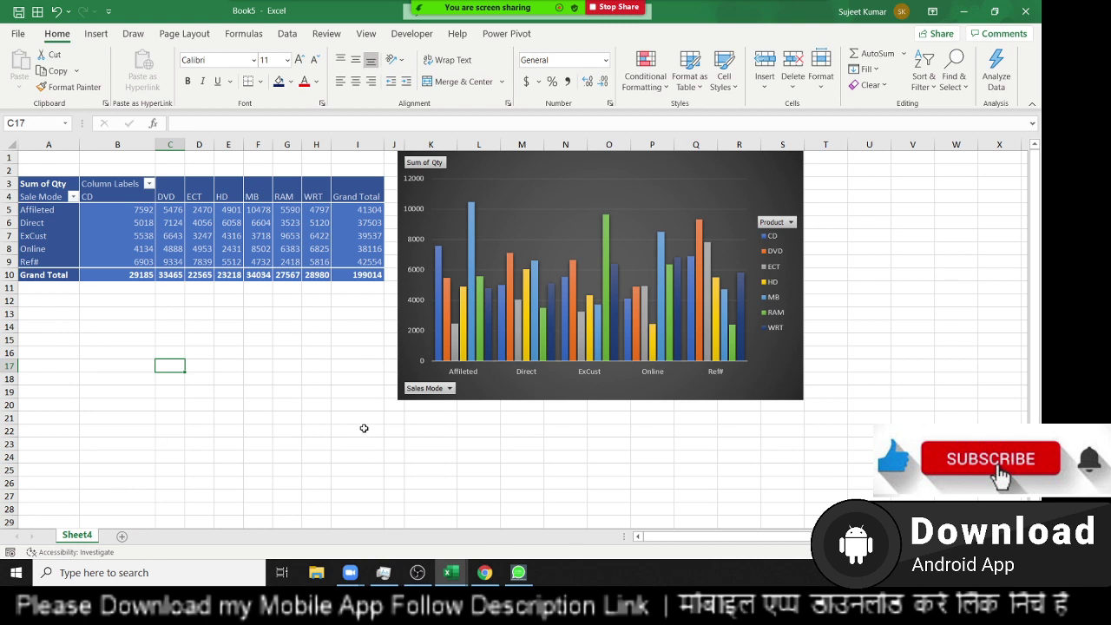
left_click(118, 223)
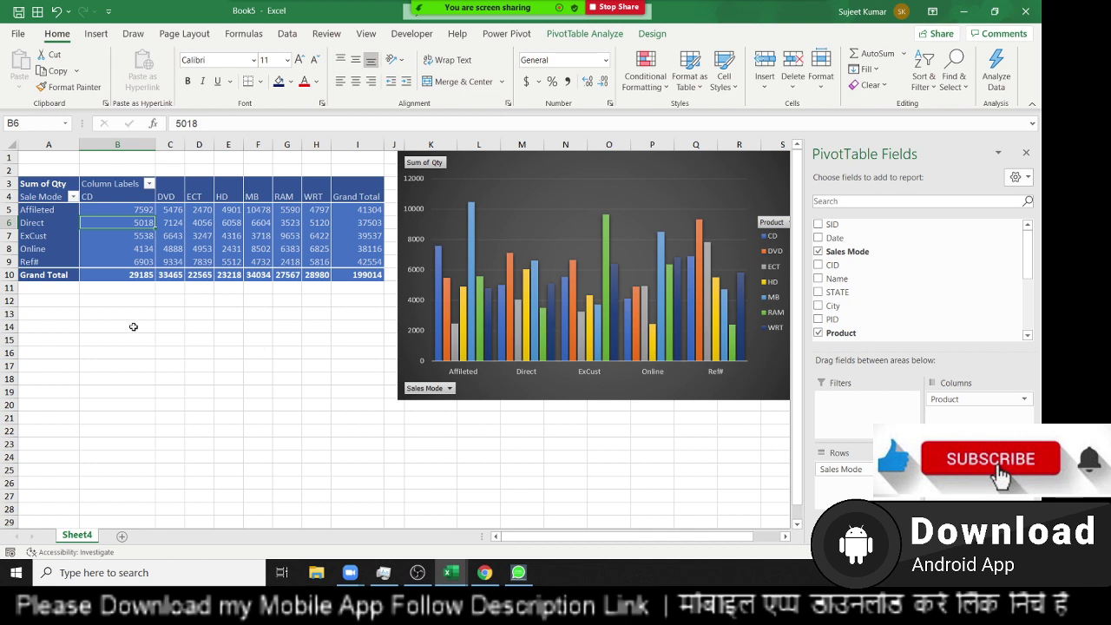
right_click(194, 233)
mouse_move(228, 322)
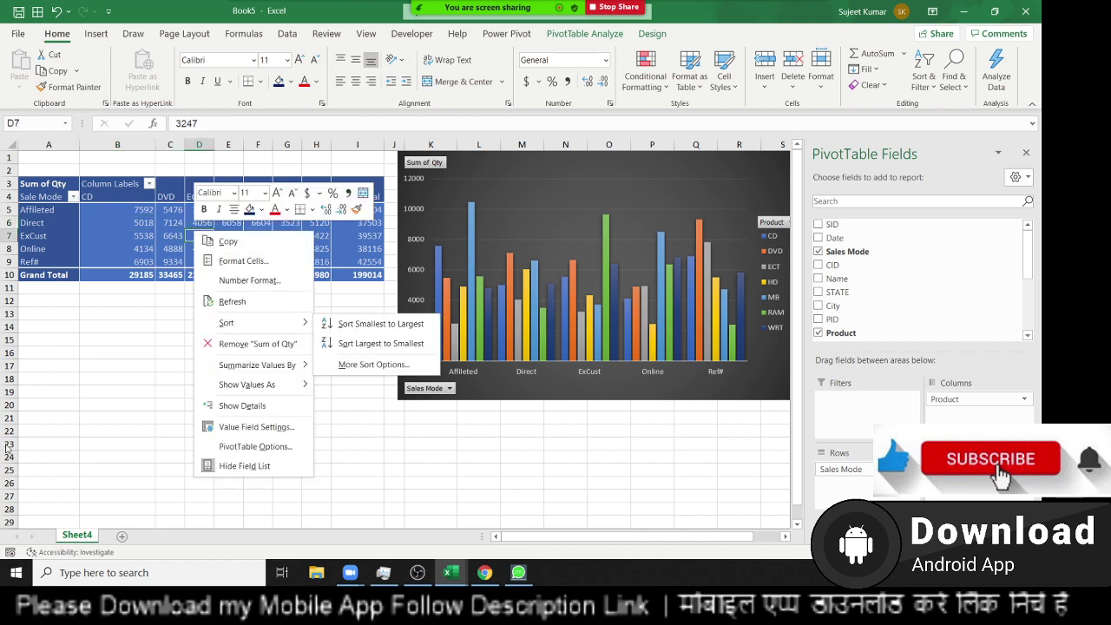
left_click(86, 397)
left_click(99, 374)
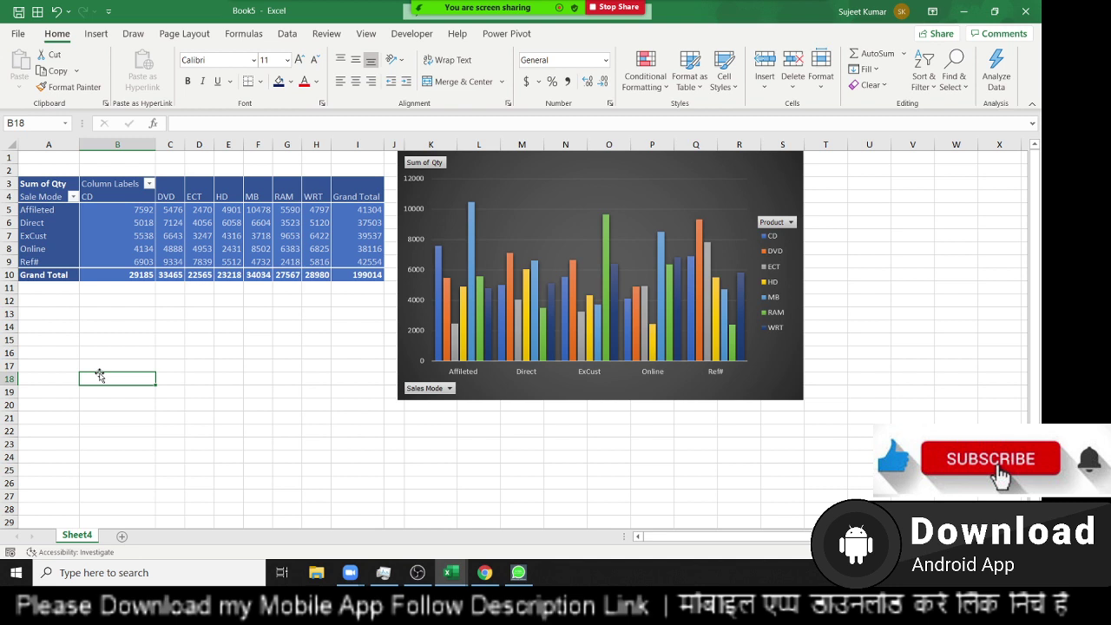
type("20")
key("Tab")
type("3")
key("Tab")
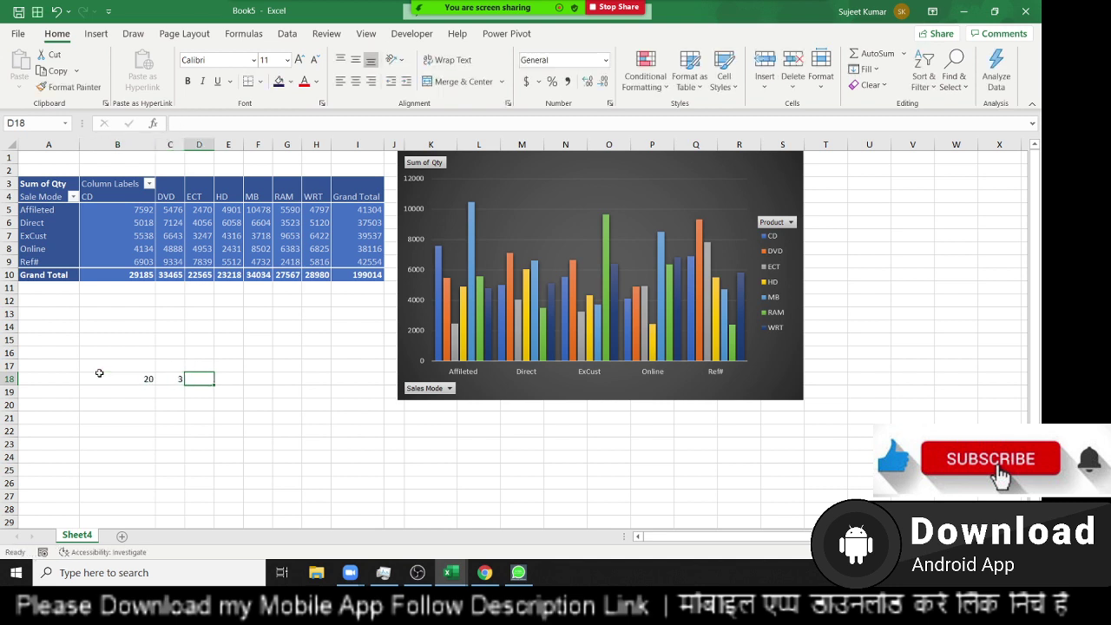
type("=")
key("Left")
left_click(100, 375)
type("+")
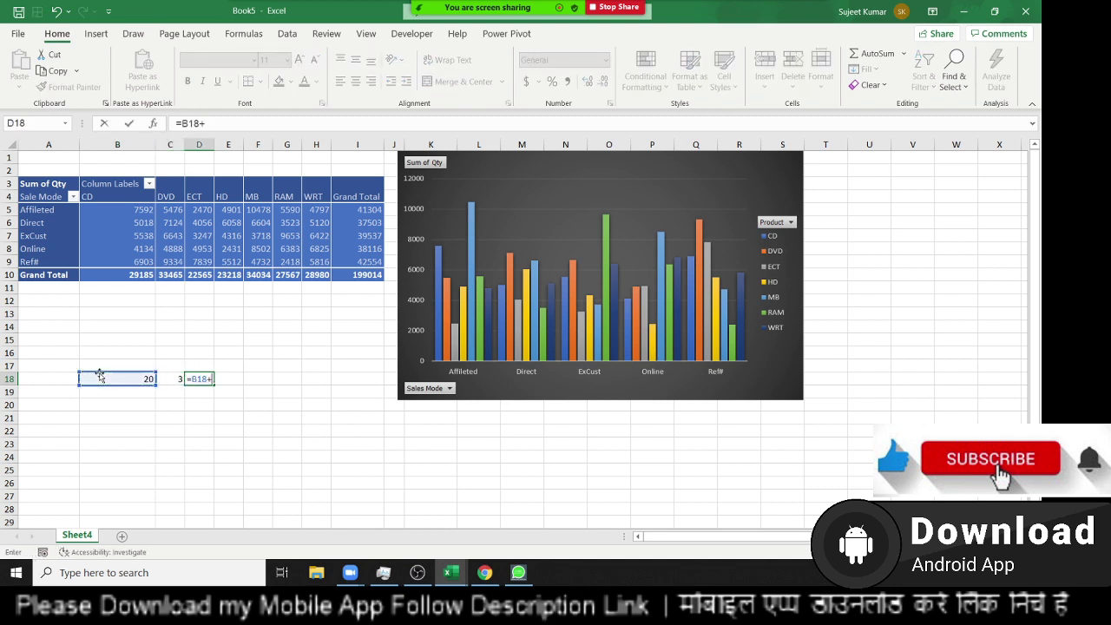
key("Left")
key("Return")
key("Left")
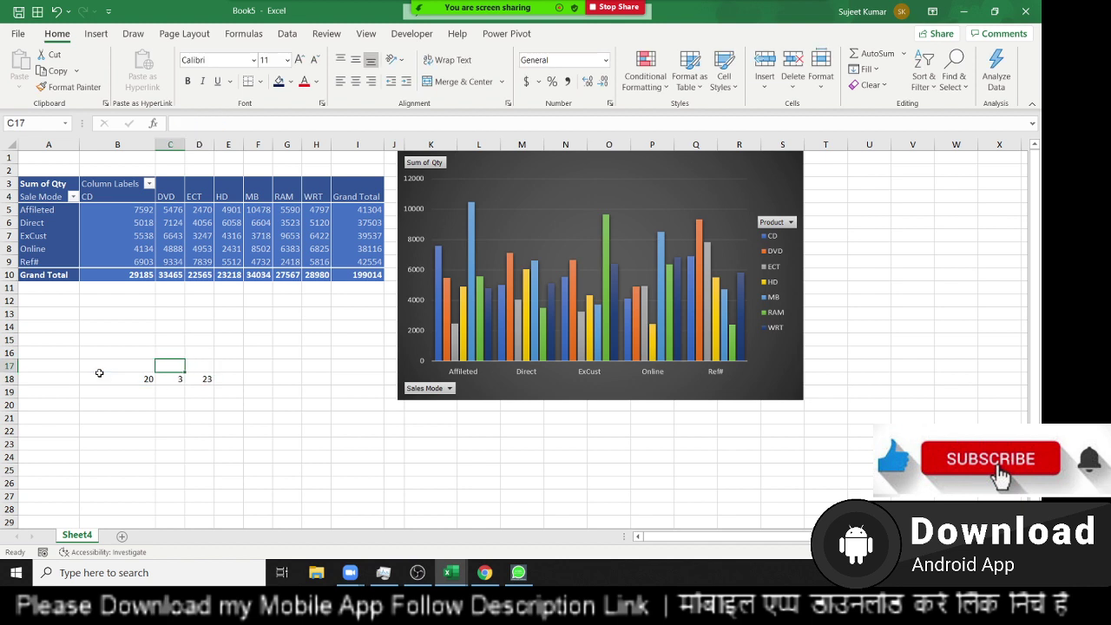
key("Down")
type("5")
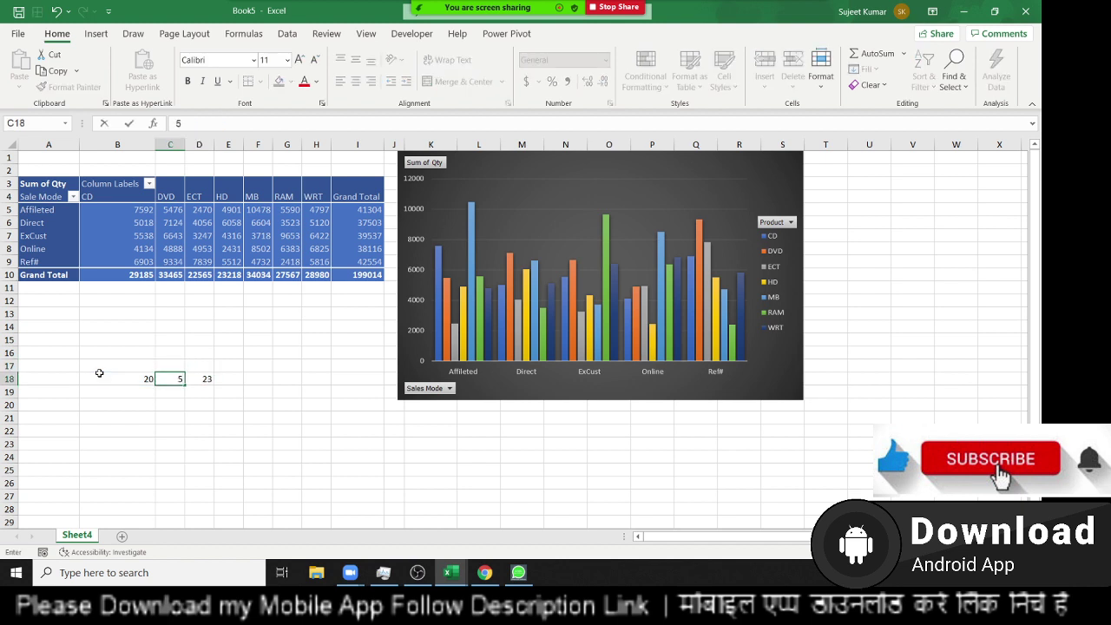
key("Return")
key("Up")
key("Right")
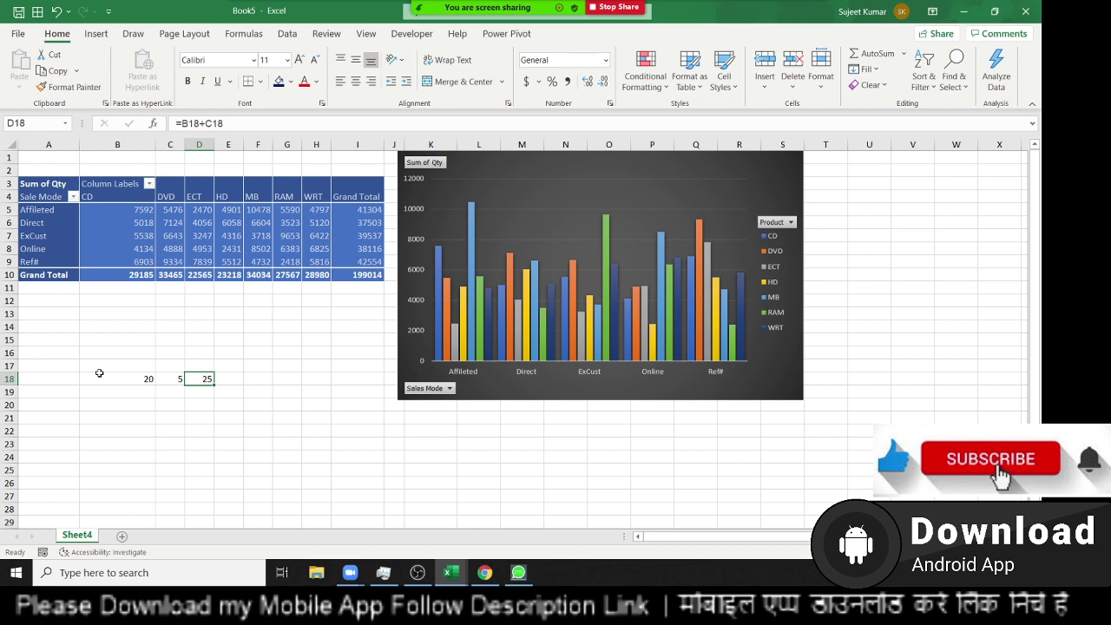
key("Left")
key("Left")
key("shift+Right")
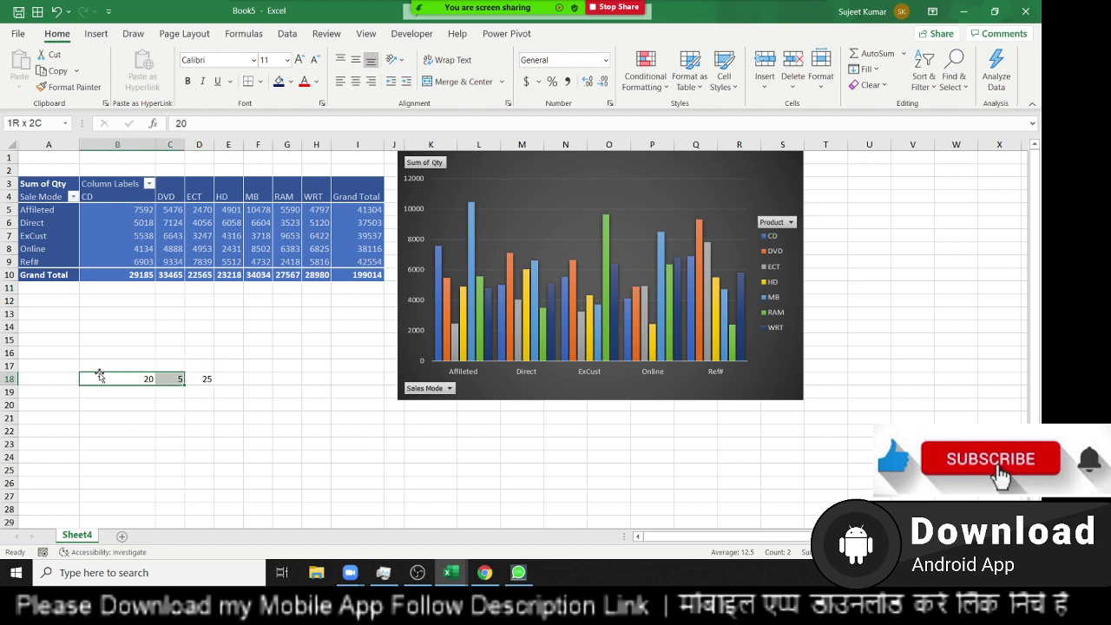
key("shift+Right")
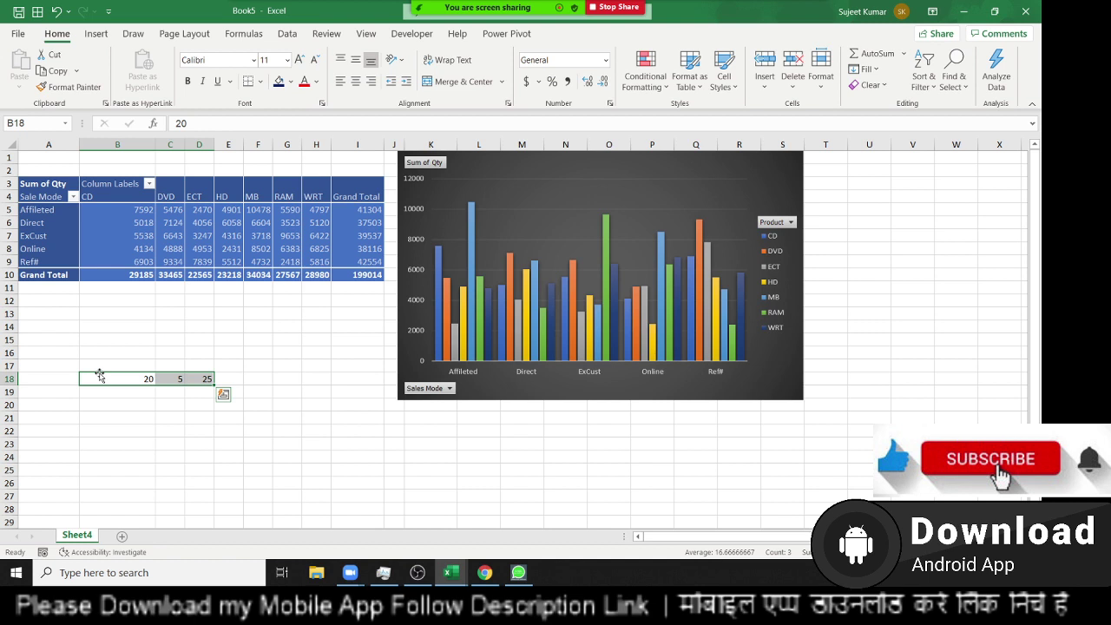
key("Delete")
Step: Open the shortcut menu on the pivot values at G7 and close it unchanged
left_click(299, 231)
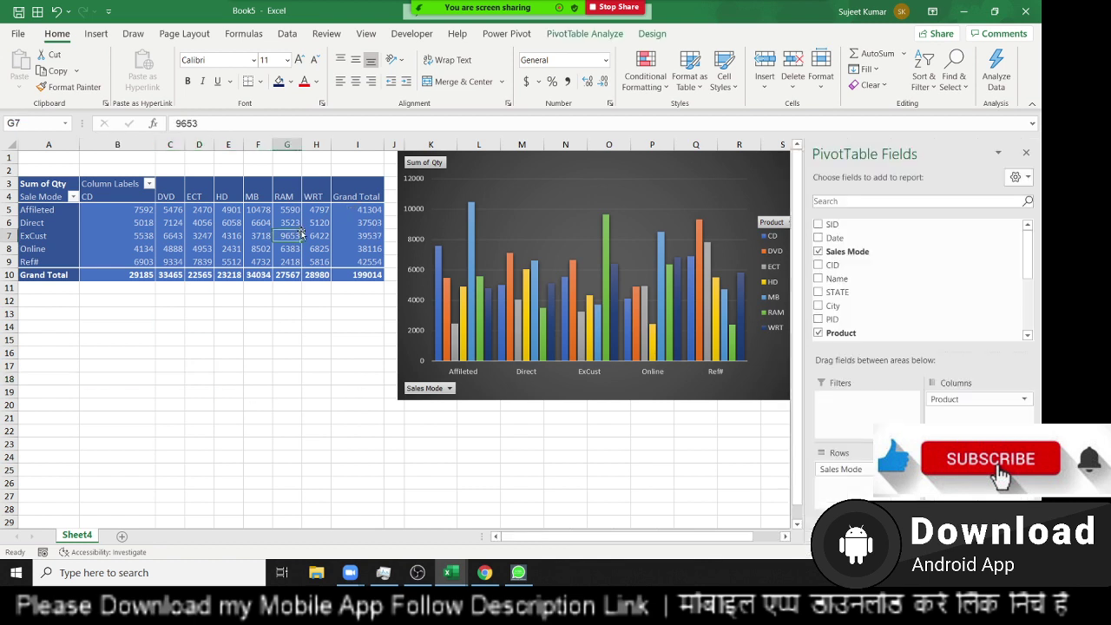
right_click(299, 234)
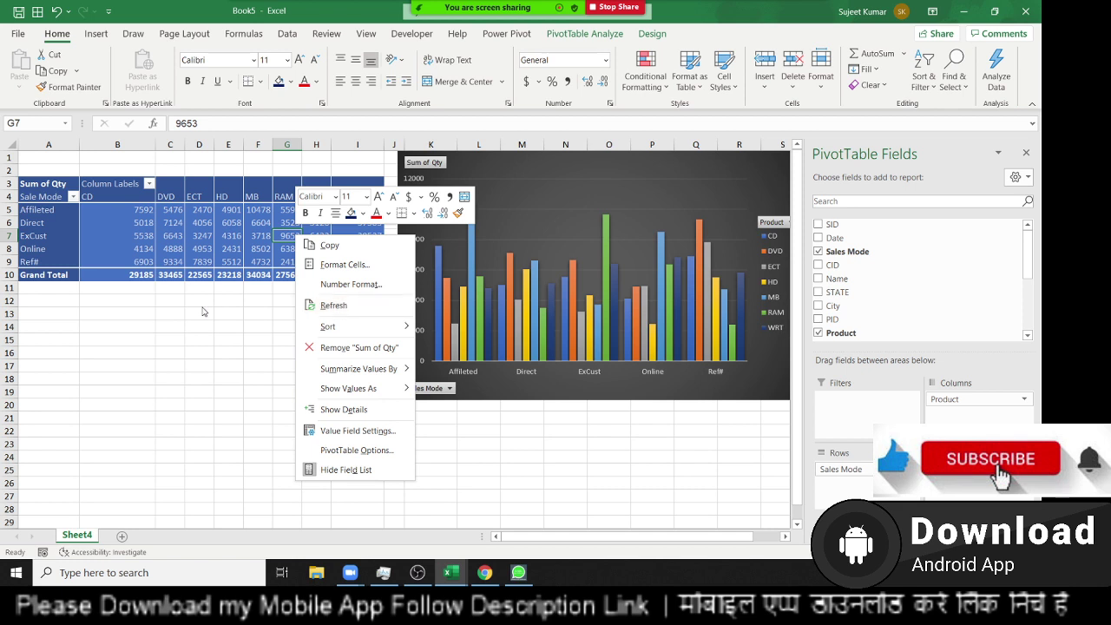
left_click(346, 309)
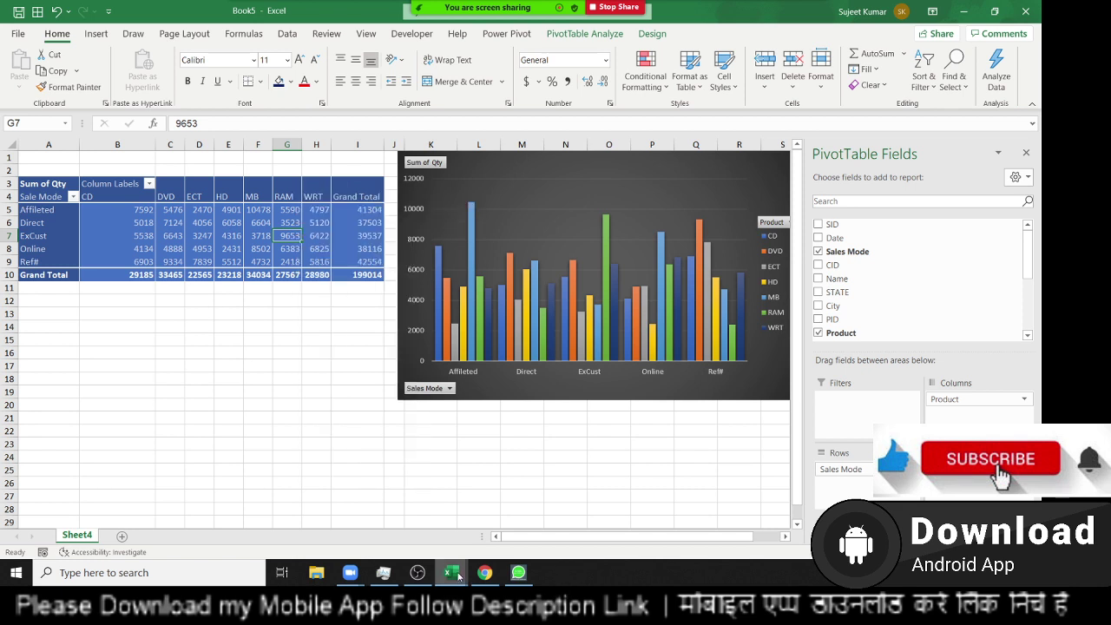
mouse_move(450, 573)
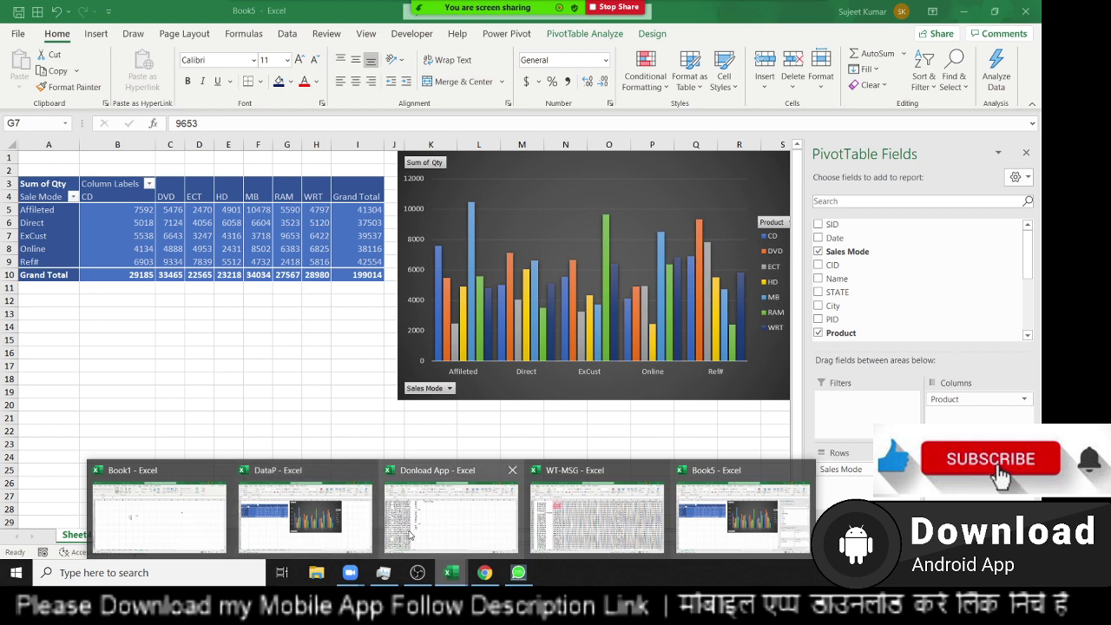
Step: Switch to the DataP workbook, glance at Data and Sheet4, then bring Chrome forward
left_click(314, 539)
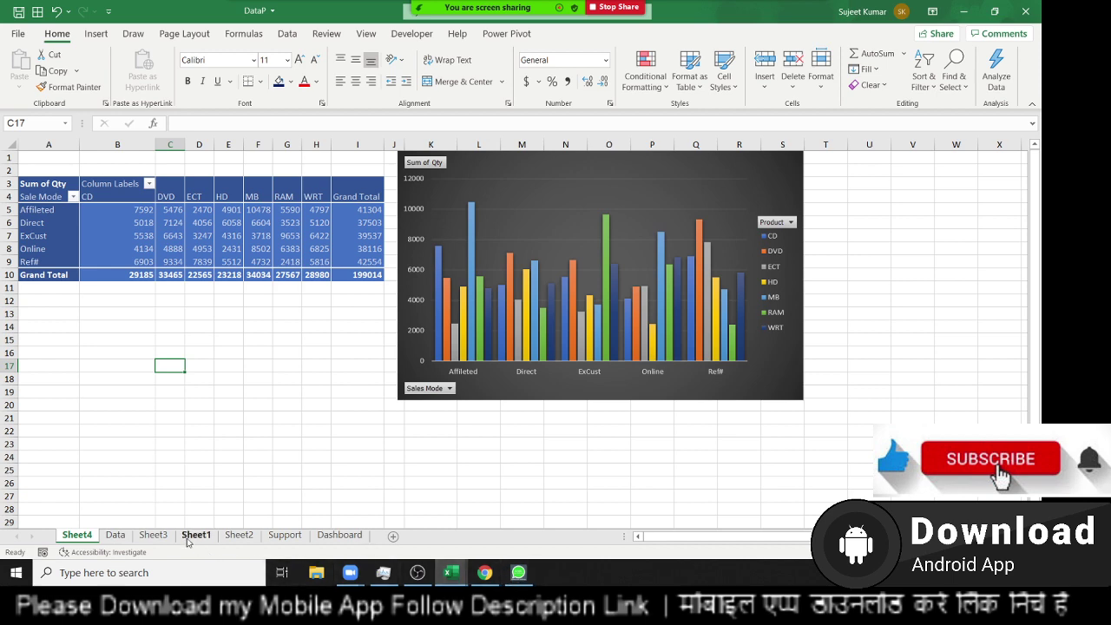
left_click(122, 535)
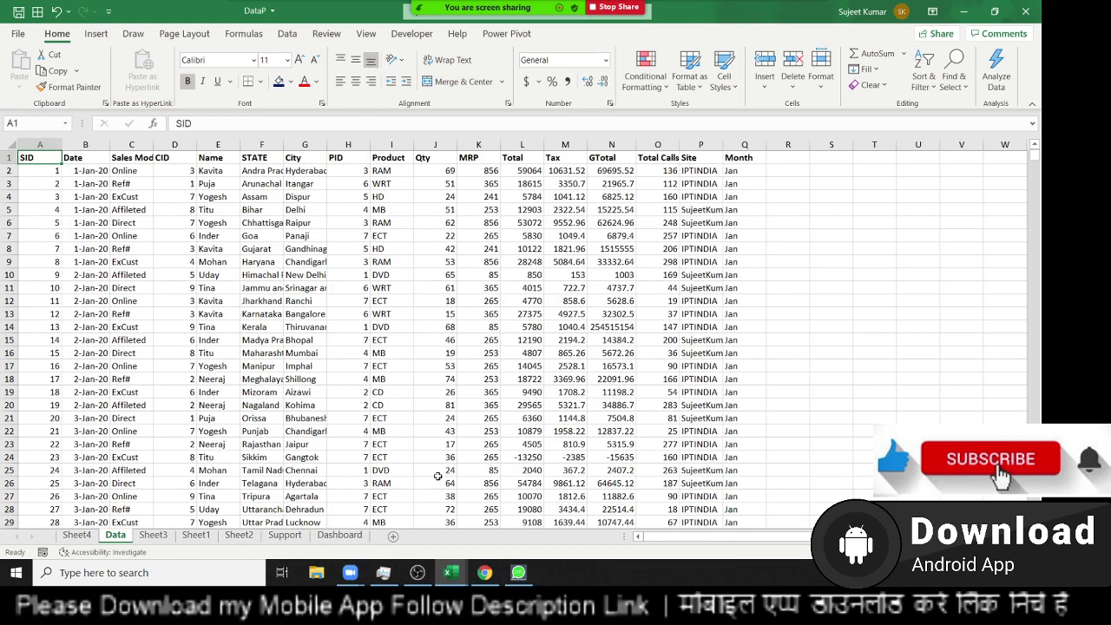
left_click(82, 535)
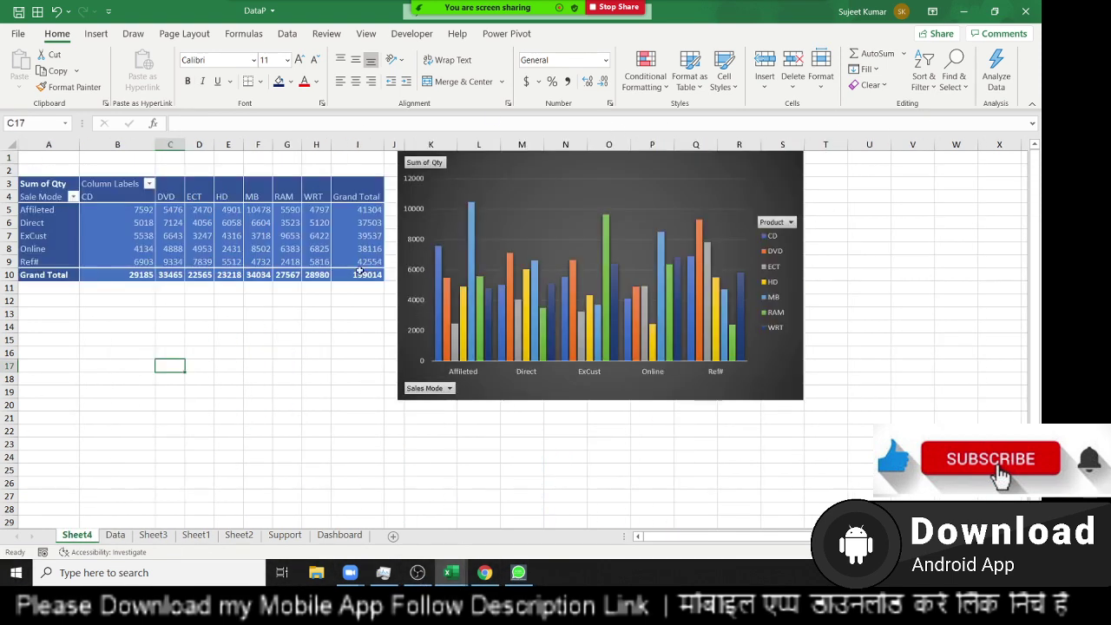
left_click(484, 573)
Step: In Gmail, compose a new message to the suggested contact and enter the subject 'File'
left_click(122, 12)
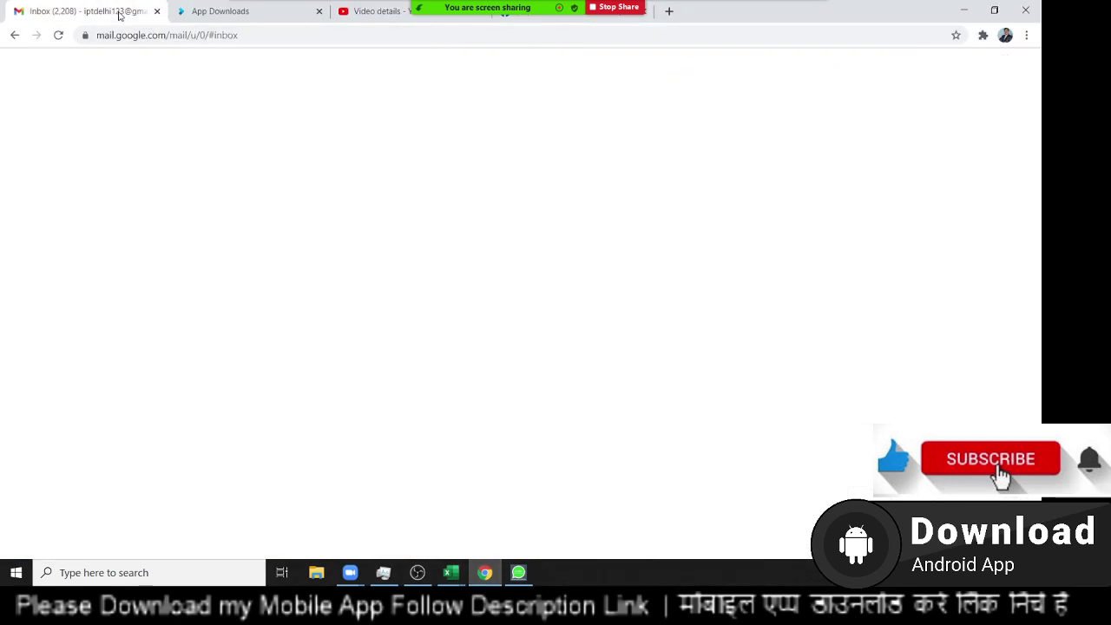
left_click(85, 118)
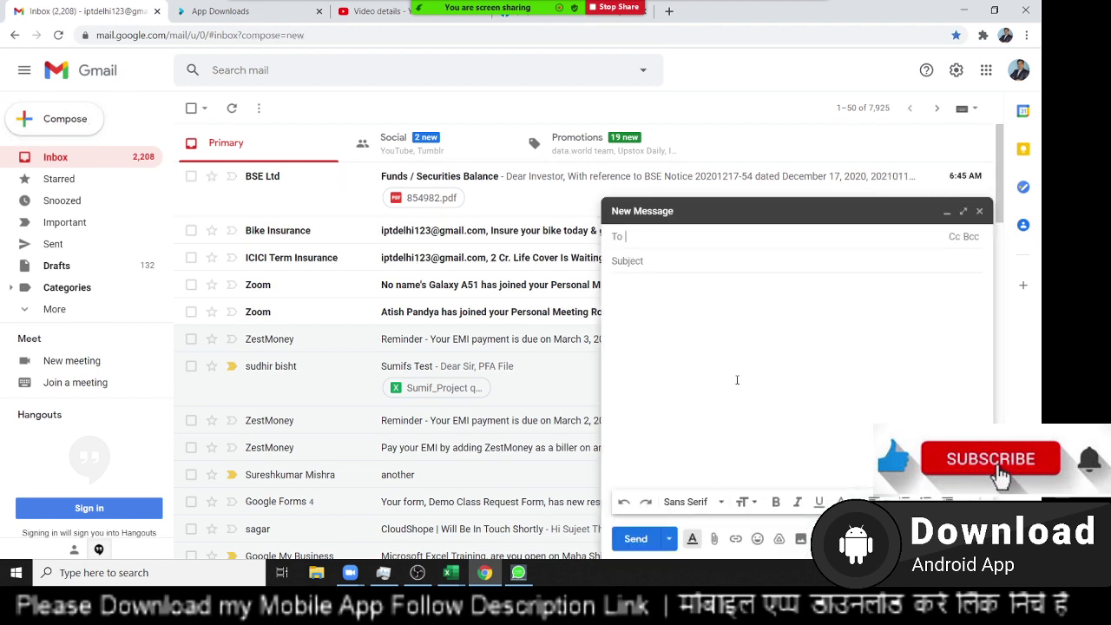
type("sri")
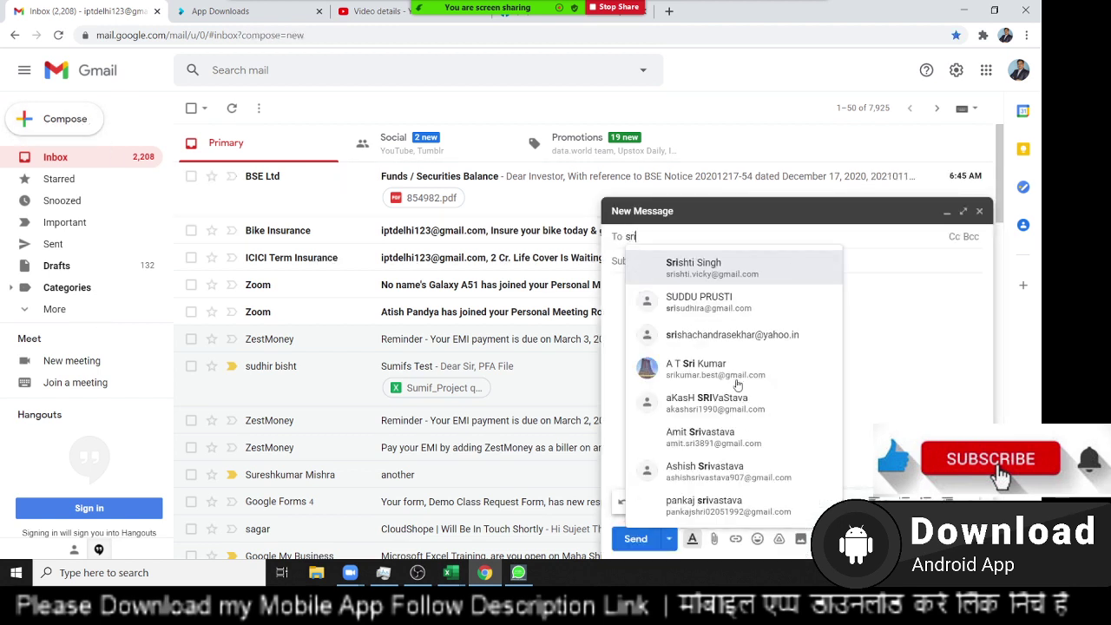
key("BackSpace")
key("BackSpace")
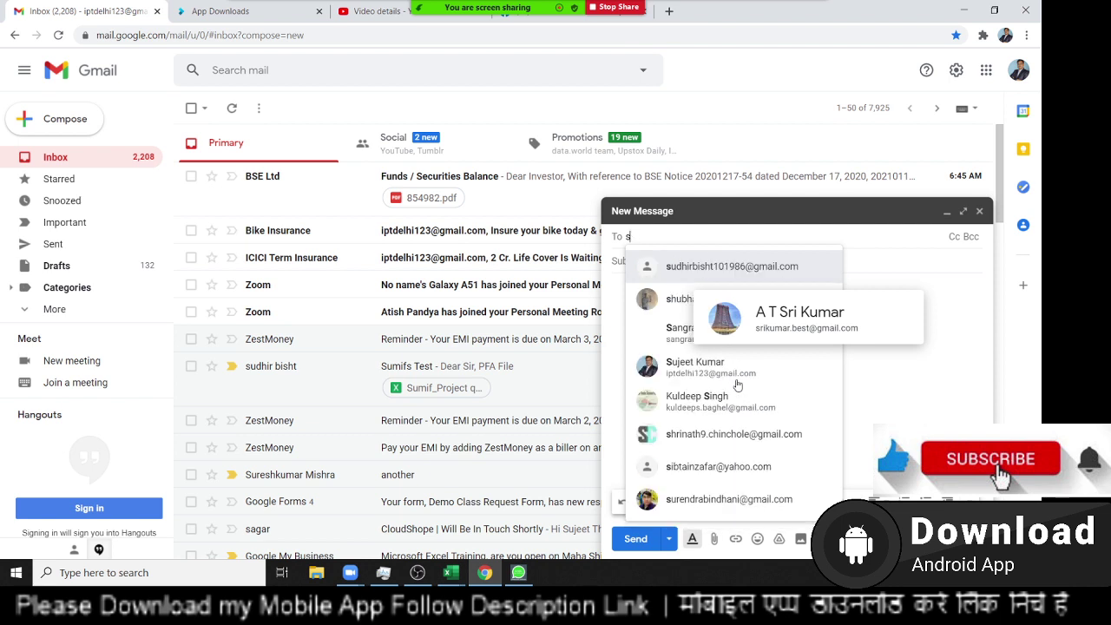
type("hri")
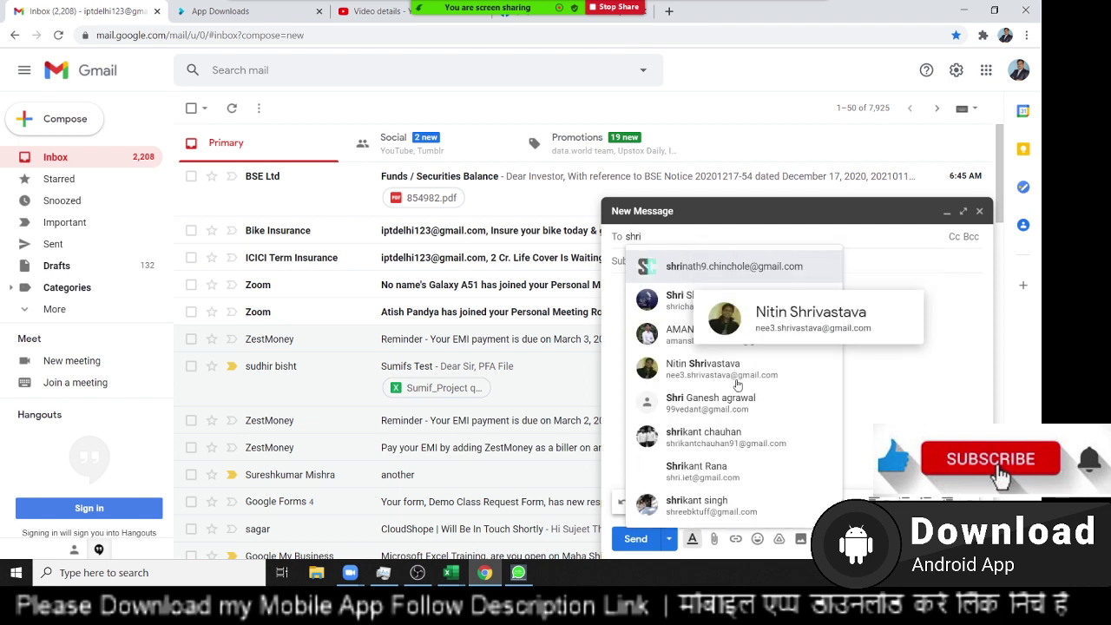
type("nat")
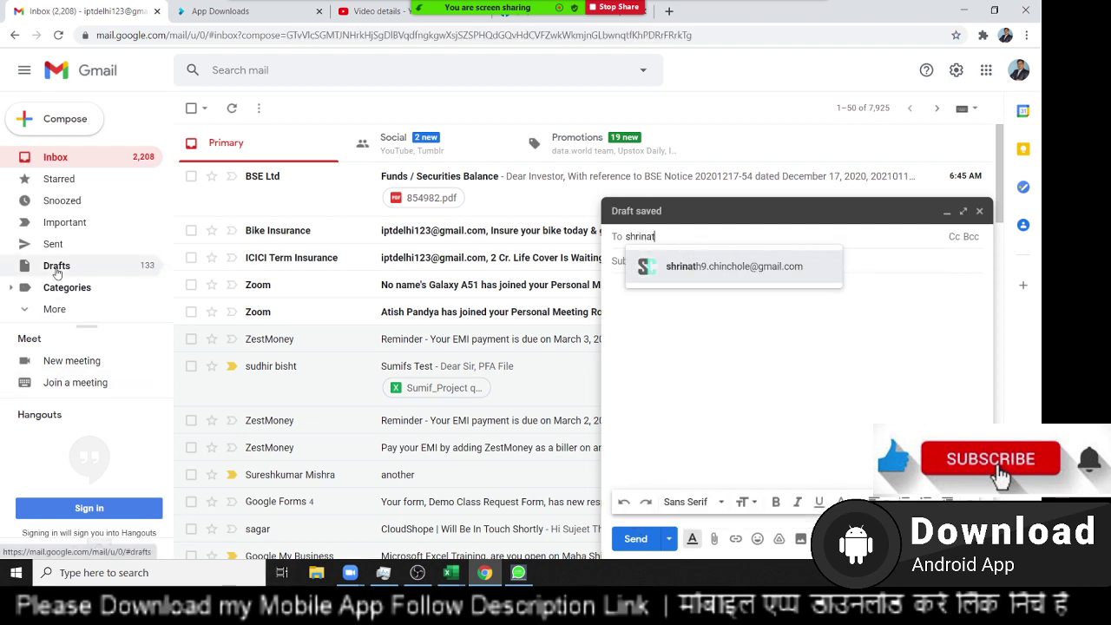
type("h")
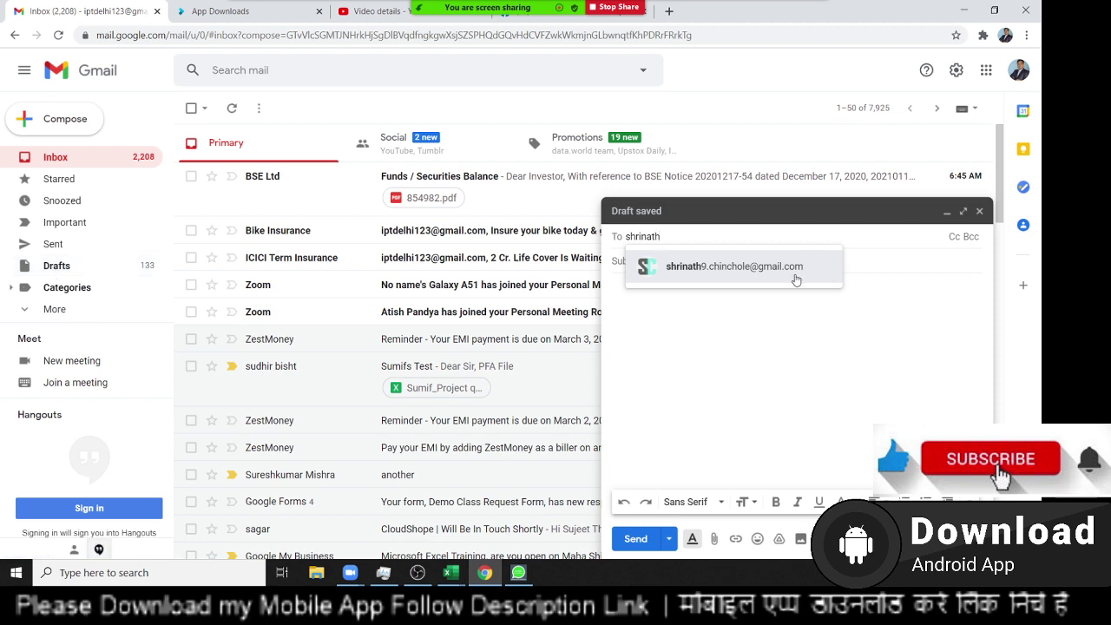
left_click(786, 275)
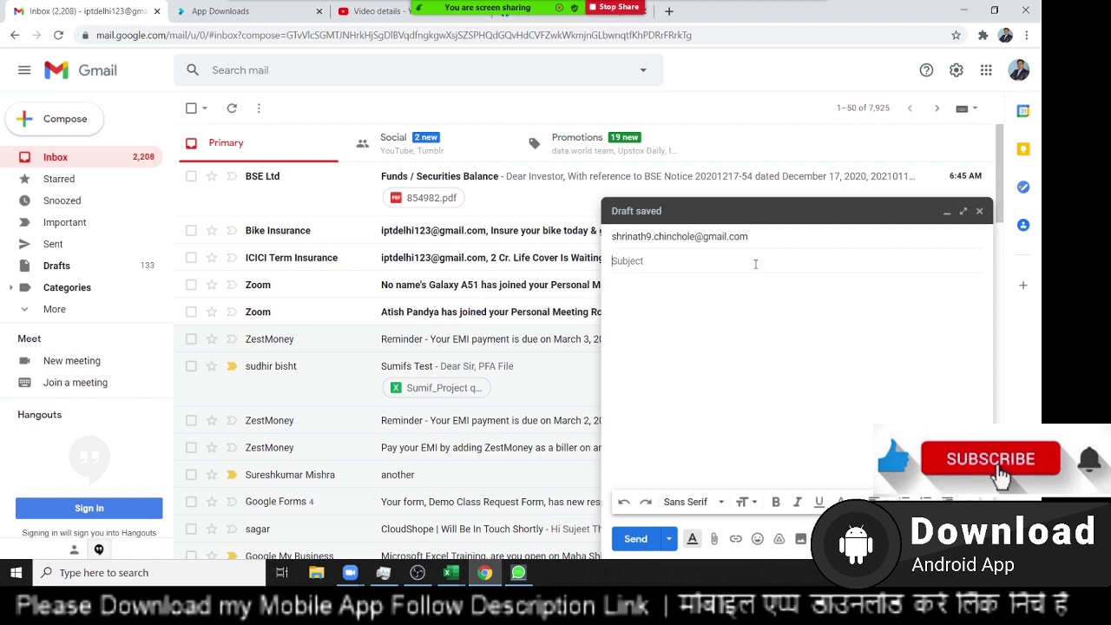
type("File")
Step: Attach DataP.xlsm from the Downloads folder, send the email, and return to Excel's DataP workbook
left_click(714, 539)
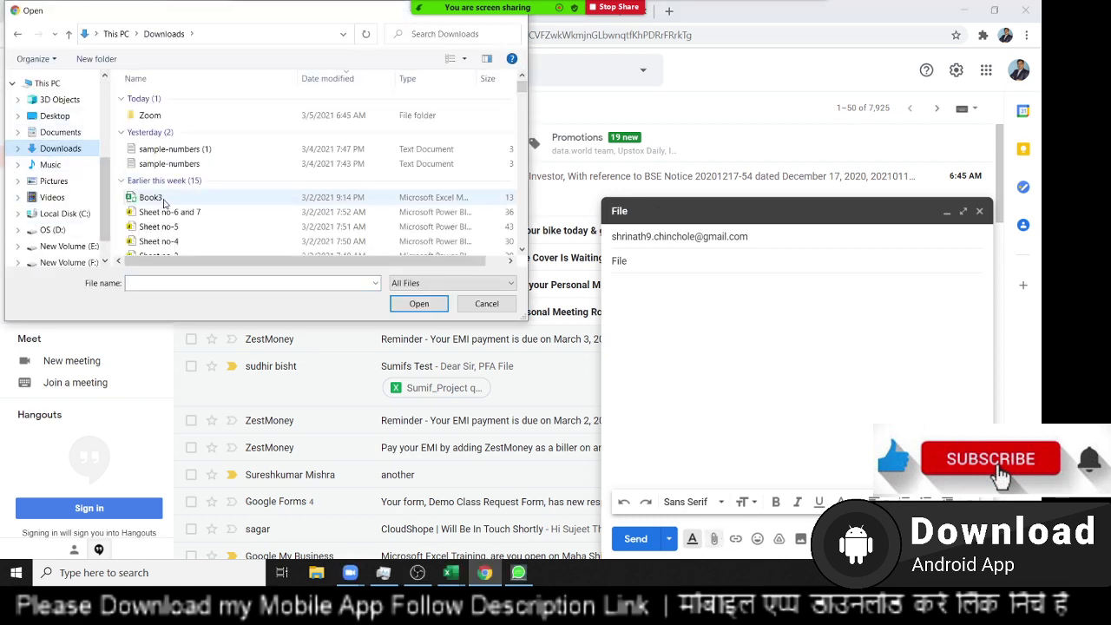
scroll(163, 202, "down", 3)
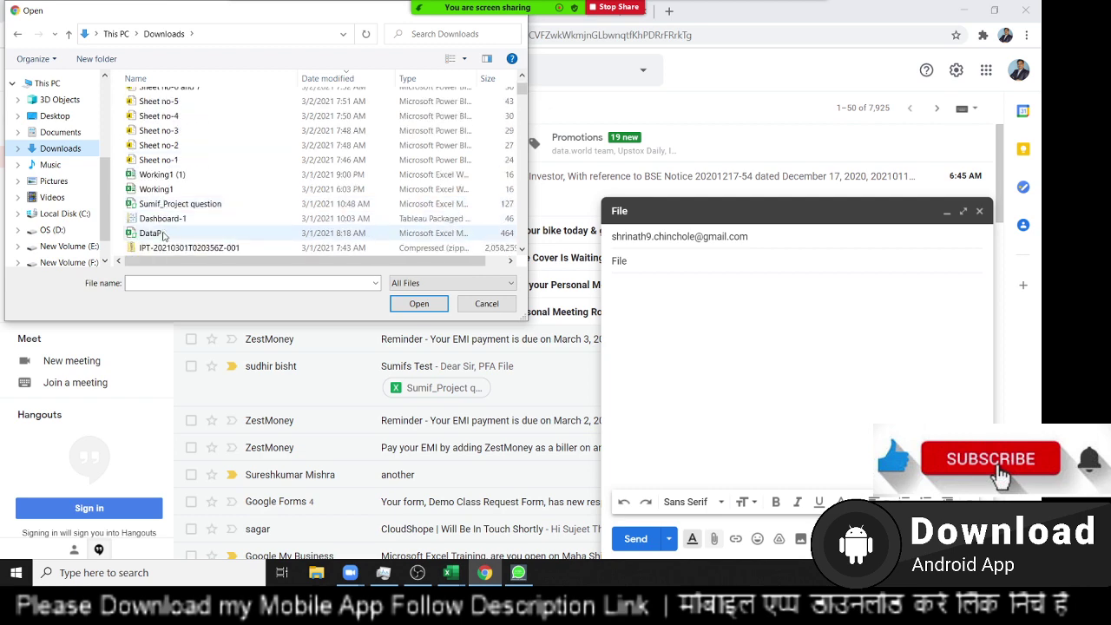
double_click(163, 232)
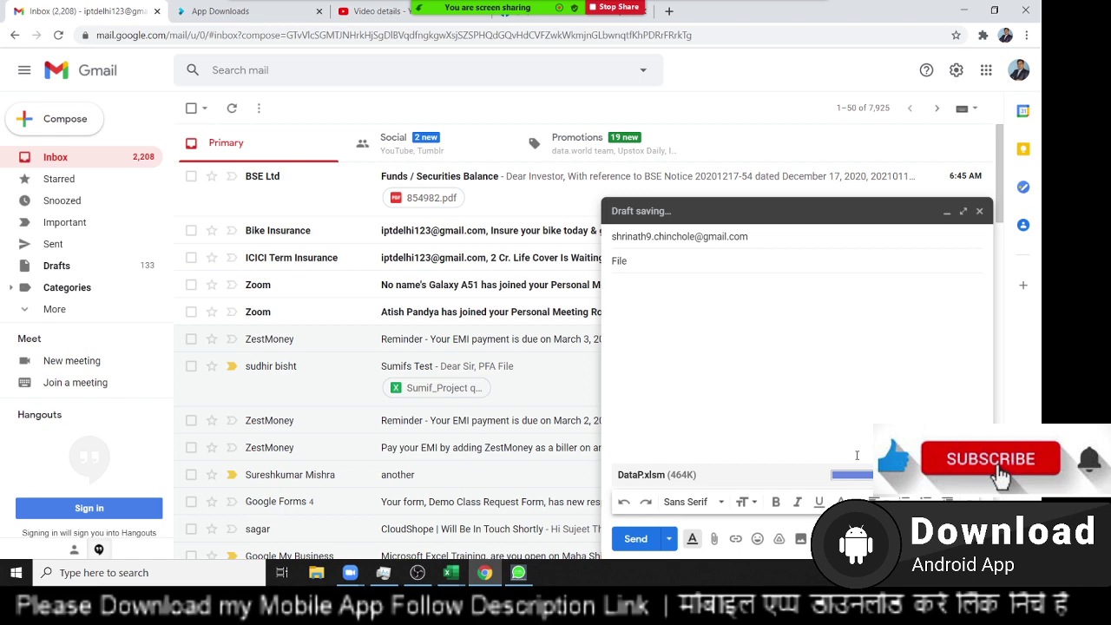
left_click(652, 545)
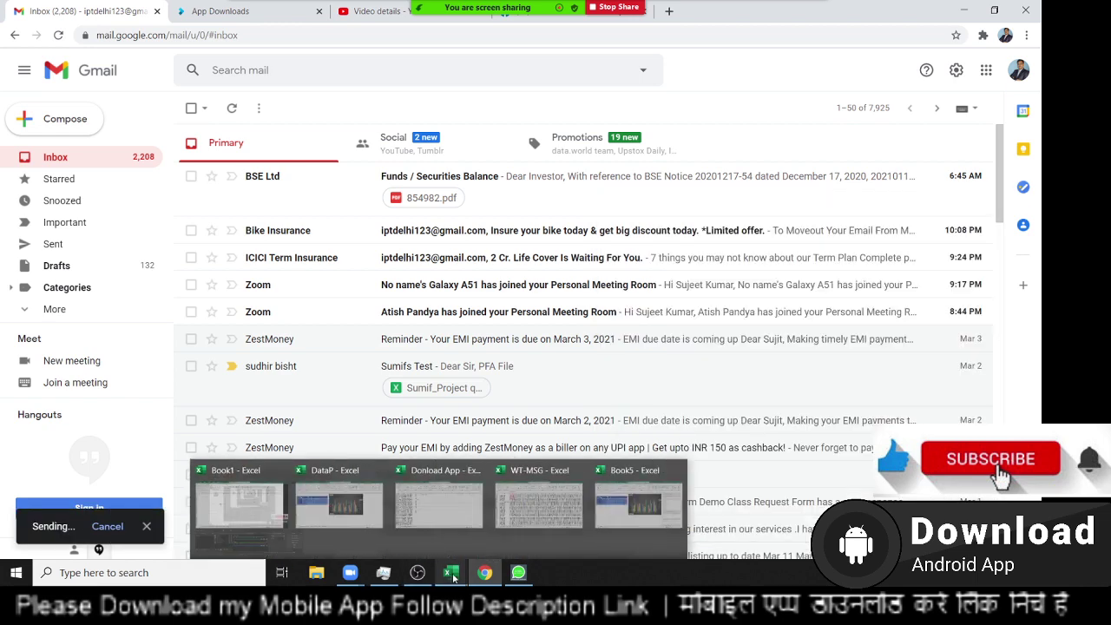
mouse_move(450, 573)
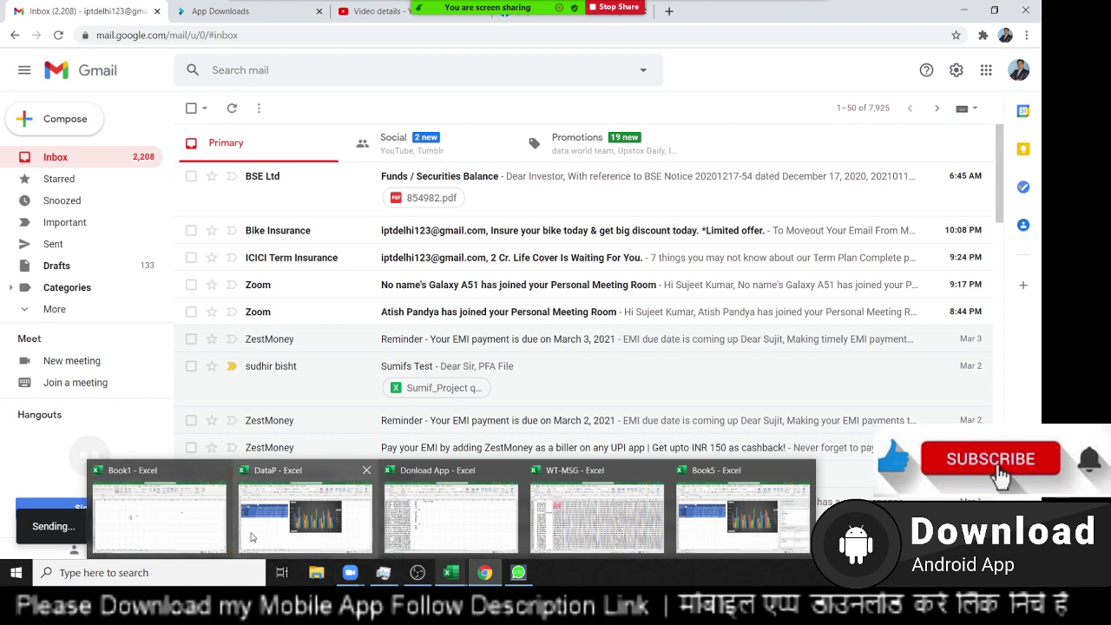
left_click(253, 532)
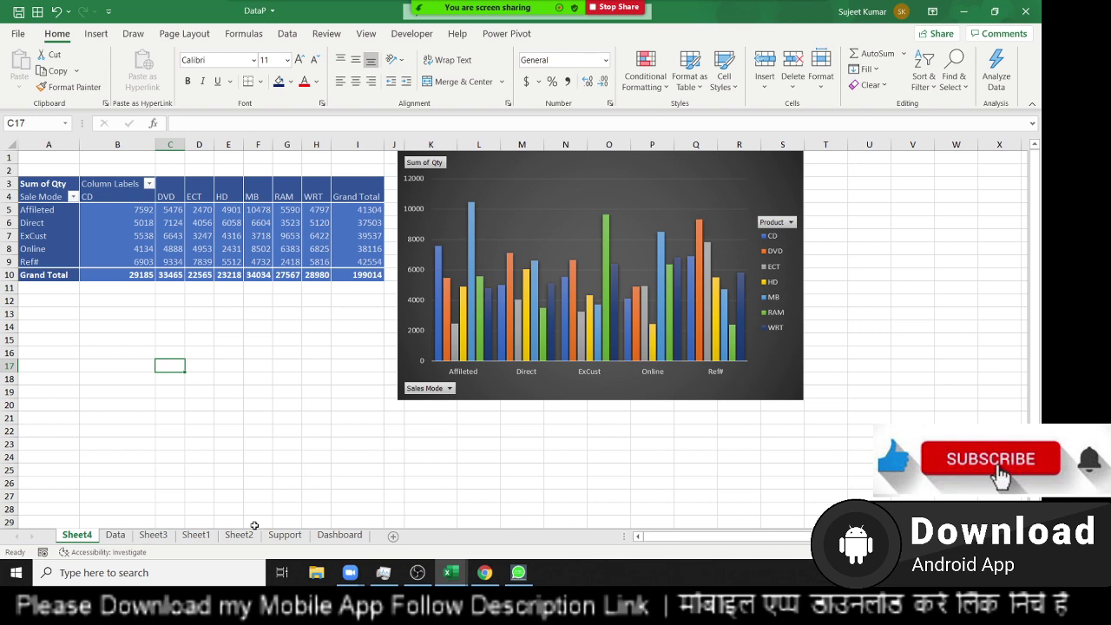
Step: Minimise Excel to the desktop and preview the five open workbooks, including DataP and Book5
left_click(450, 572)
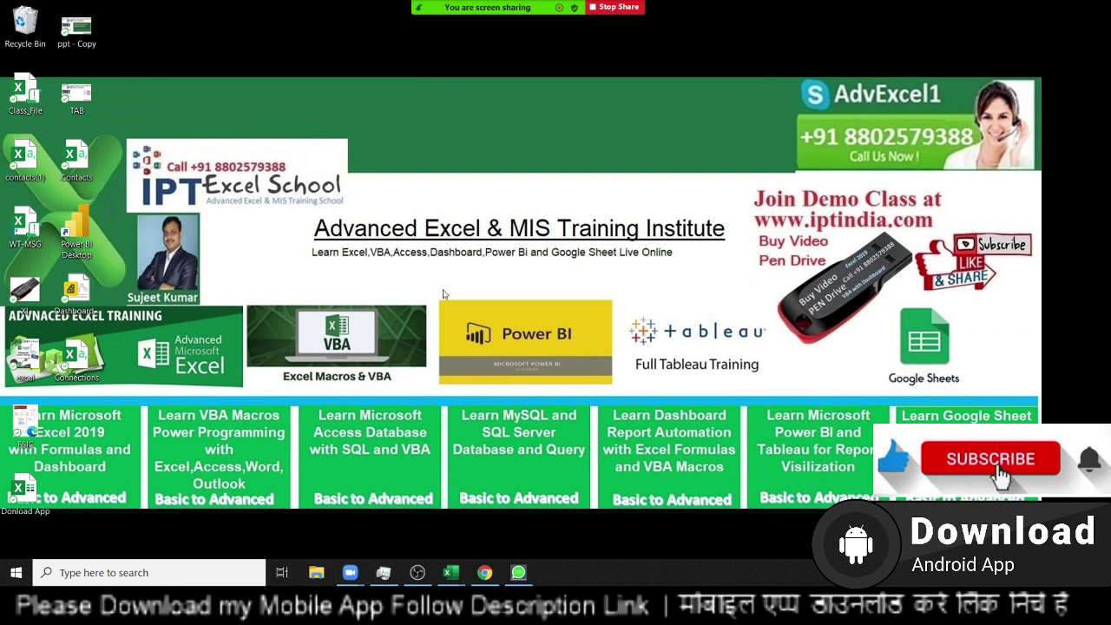
left_click_drag(441, 285, 769, 412)
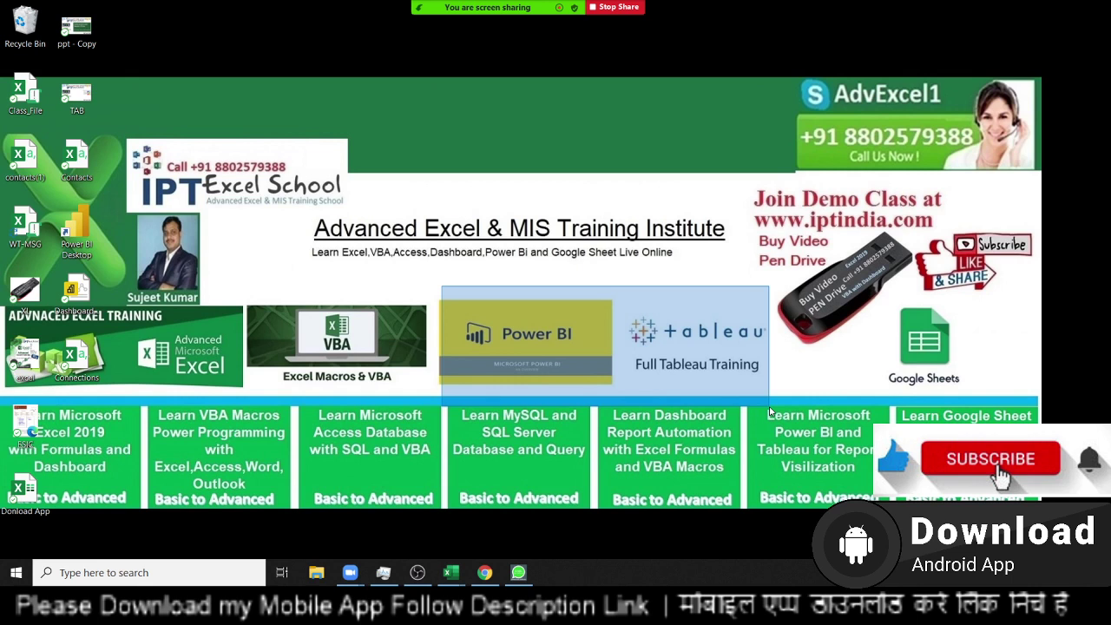
left_click_drag(769, 410, 768, 411)
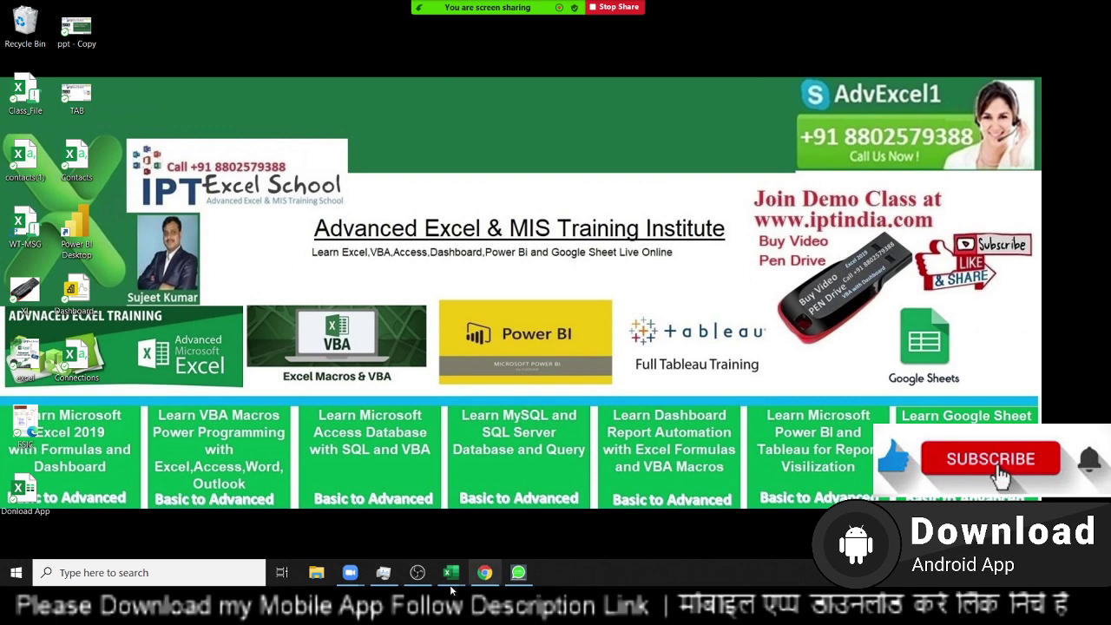
mouse_move(450, 572)
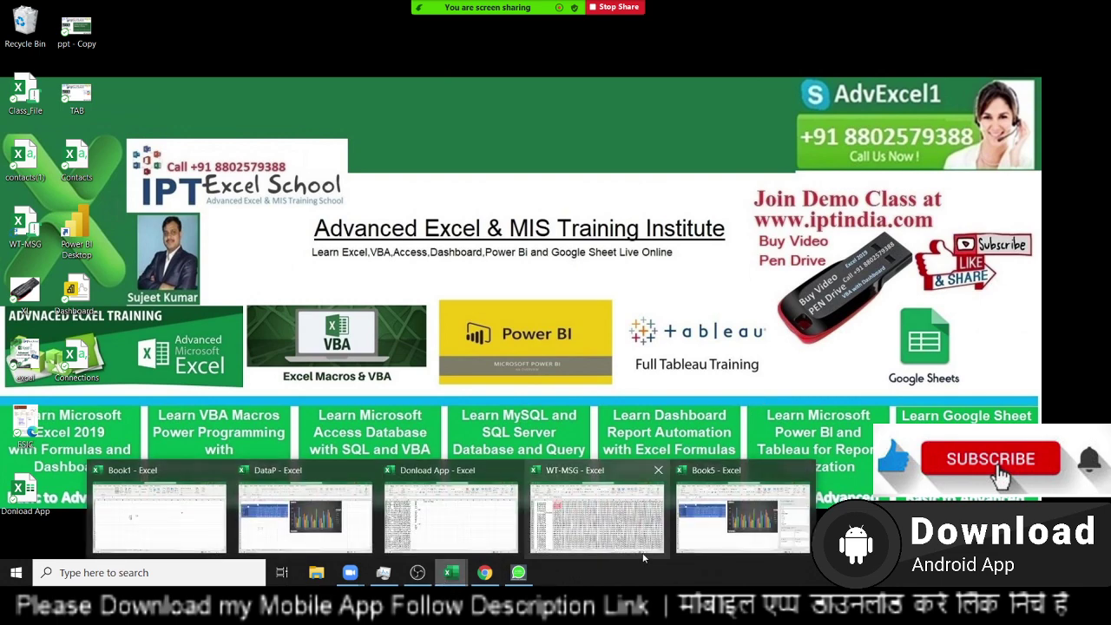
Step: Close Book5 without saving, then bring back DataP showing Sheet4's pivot table and chart
left_click(597, 512)
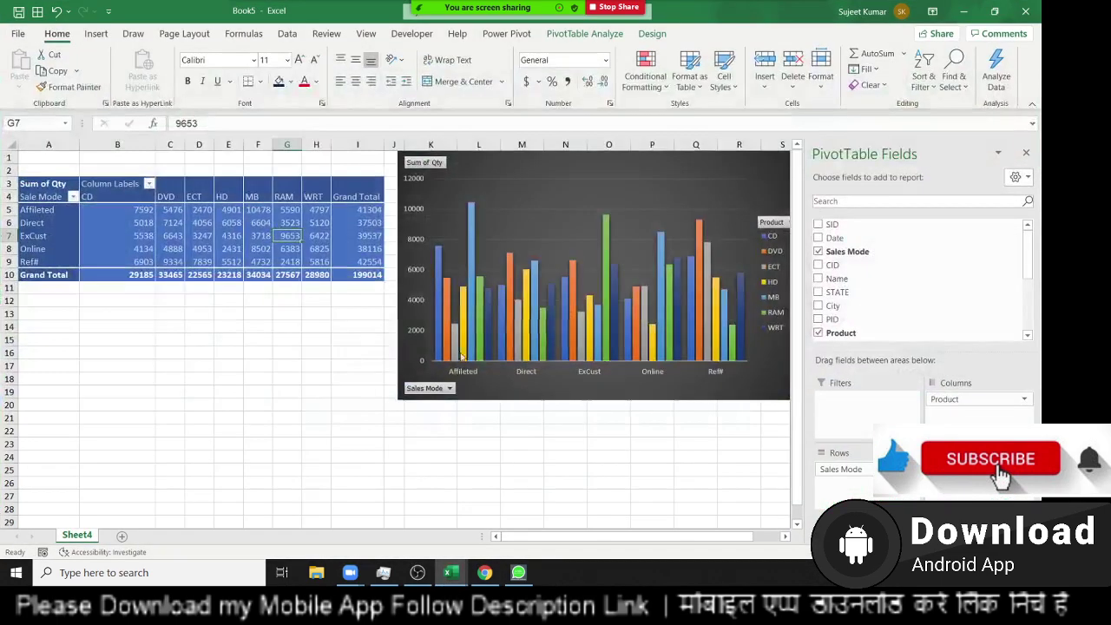
left_click(299, 311)
left_click(1025, 11)
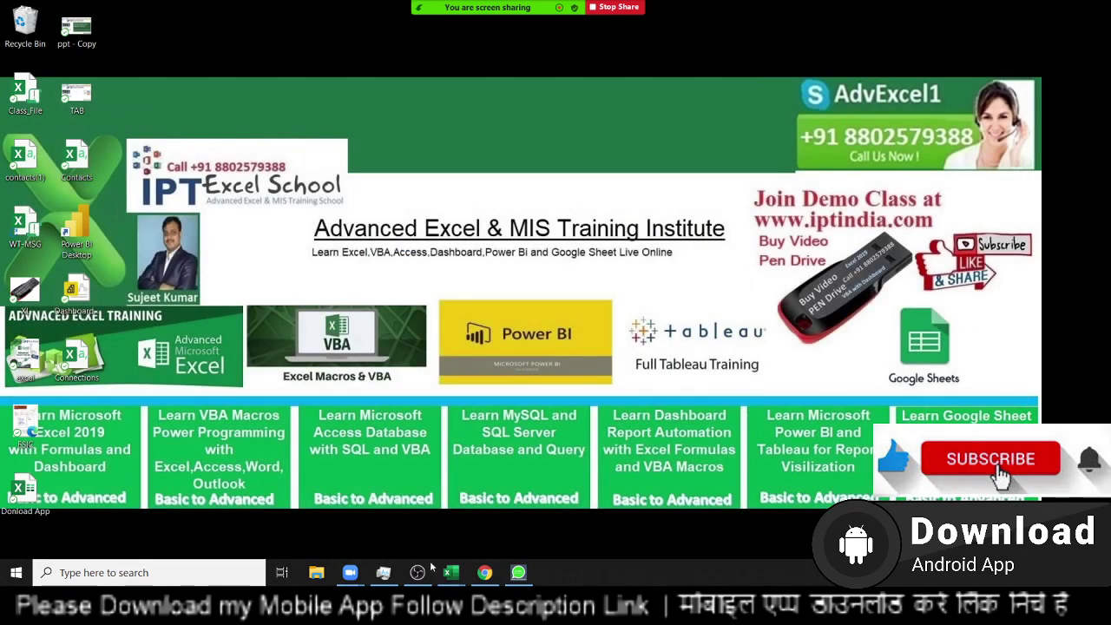
mouse_move(451, 573)
left_click(396, 551)
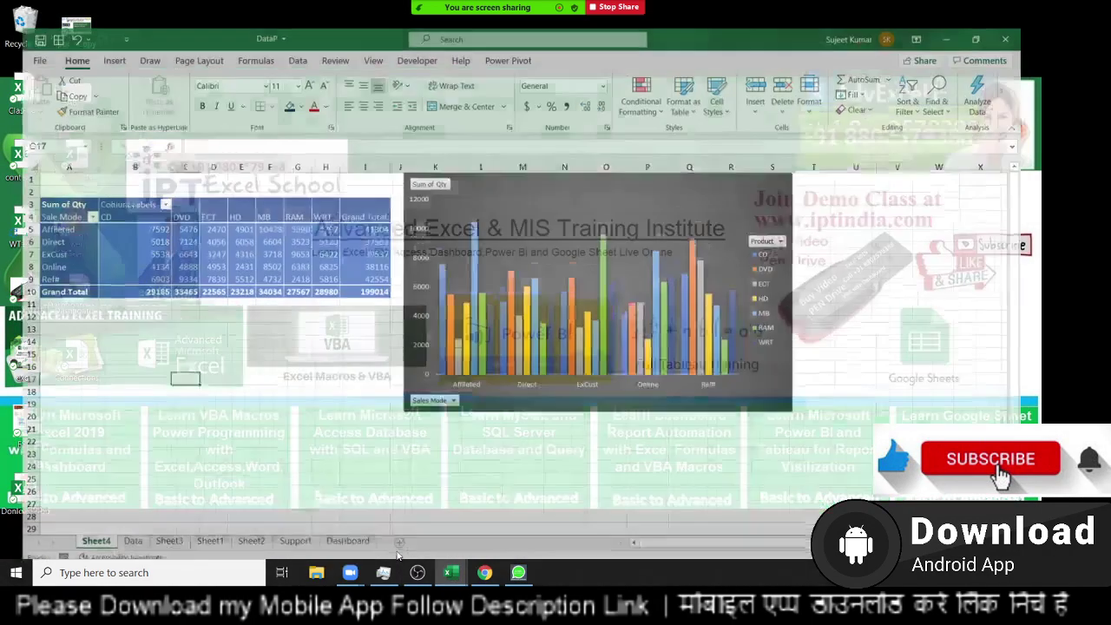